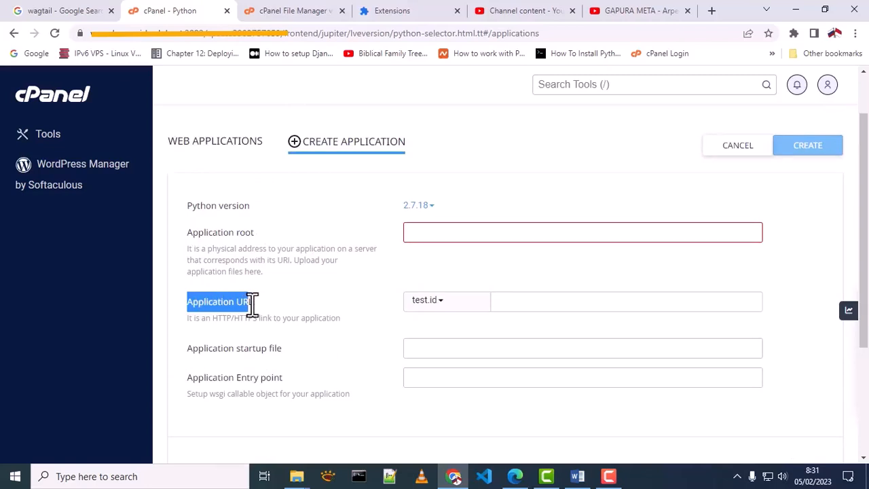
Step: Review the startup file and entry point fields and the Python version list, keeping 2.7.18 for now
left_click_drag(187, 347, 282, 349)
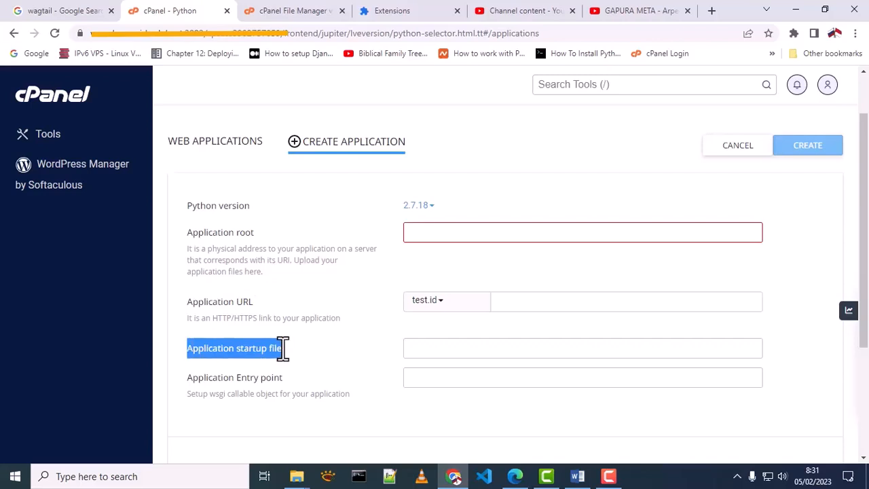
left_click_drag(193, 380, 284, 380)
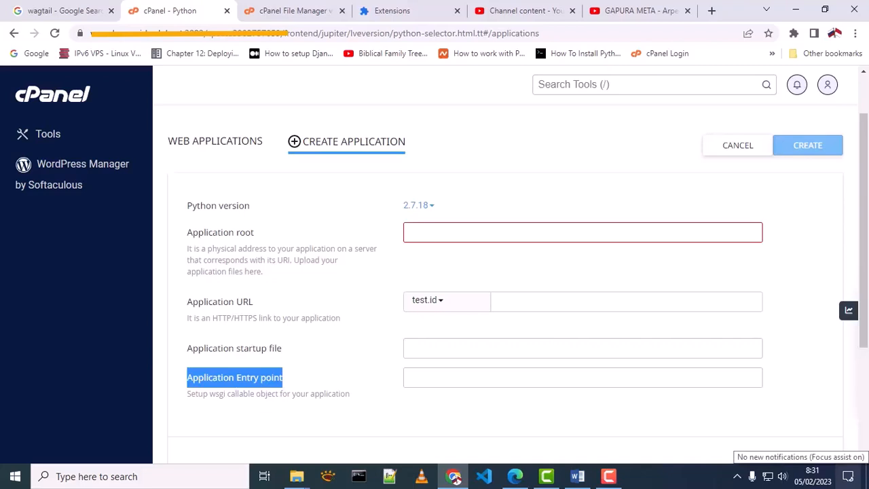
left_click(419, 205)
left_click(427, 216)
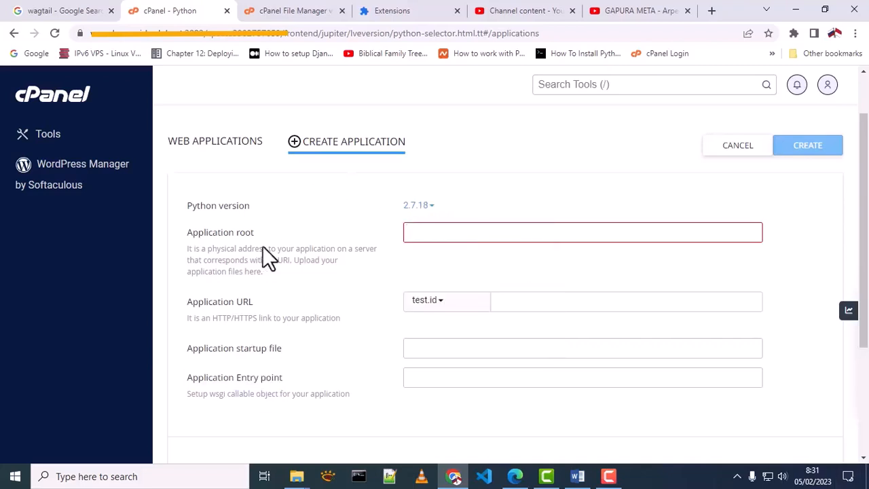
Step: Set the Application URL domain to dinotest.xyz
left_click_drag(186, 301, 255, 301)
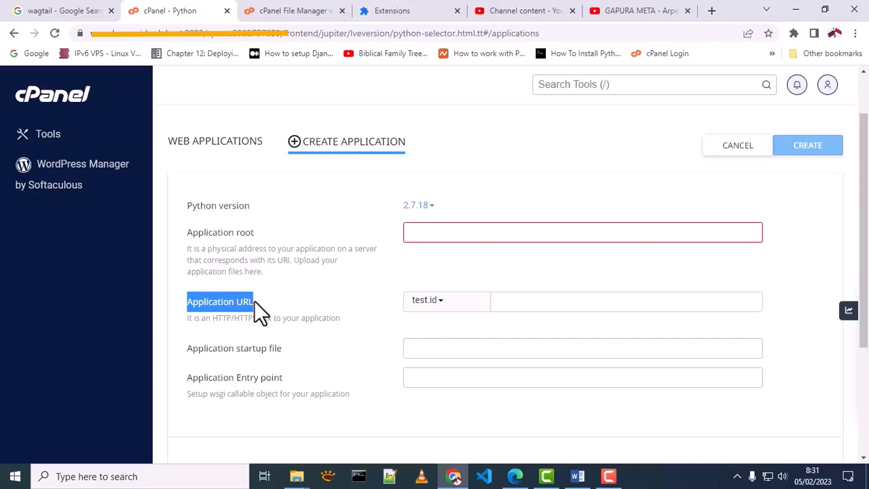
left_click(437, 301)
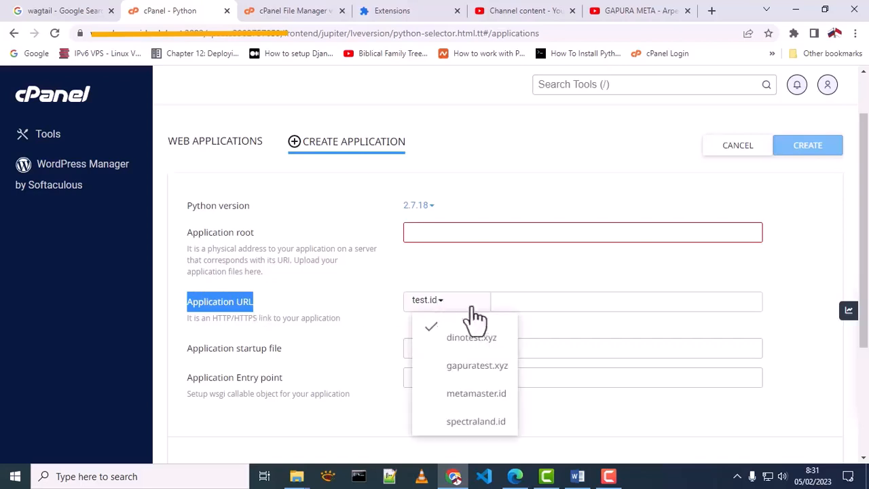
left_click(470, 338)
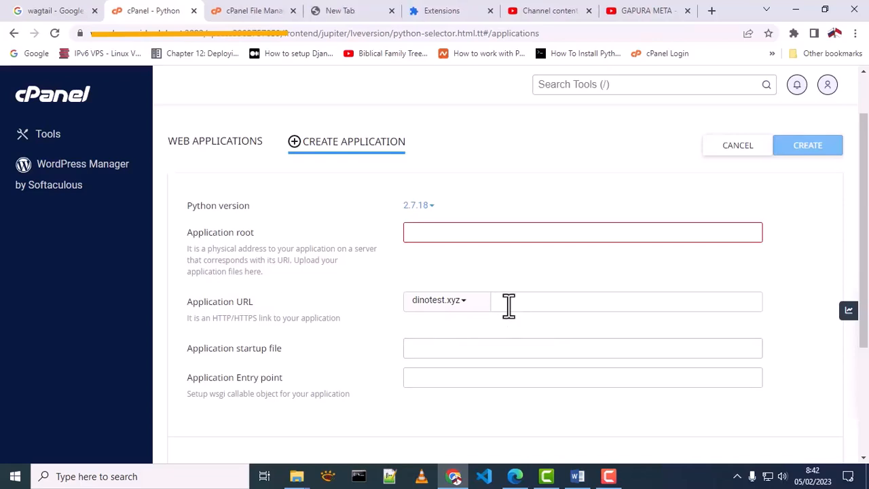
Step: Open public_html/dinotest.xyz/index.html in File Manager's HTML editor
left_click(249, 10)
scroll(145, 286, "down", 5)
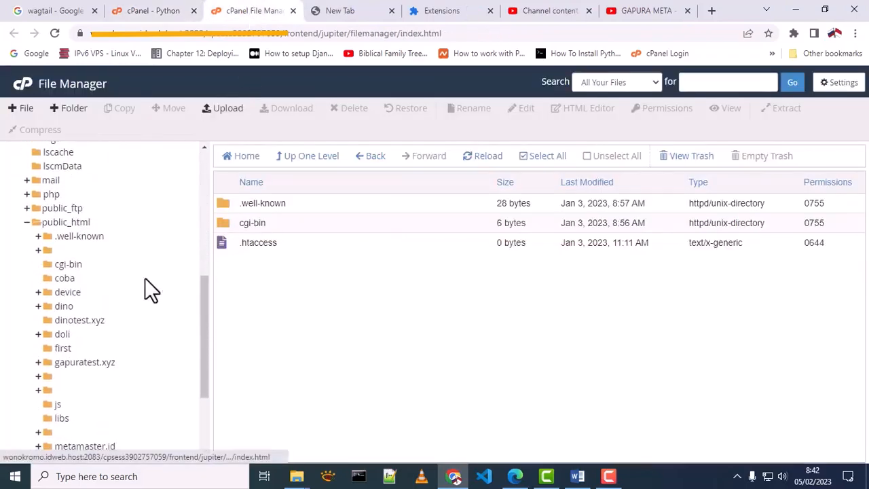
left_click(84, 320)
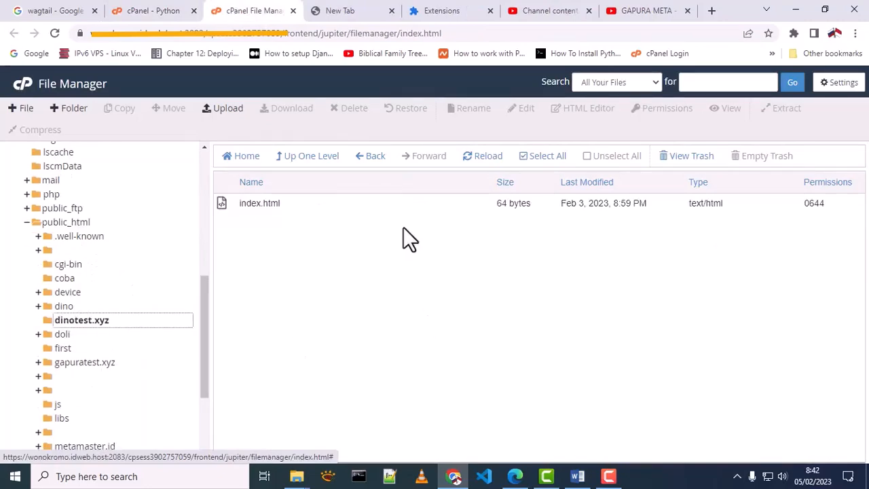
right_click(265, 203)
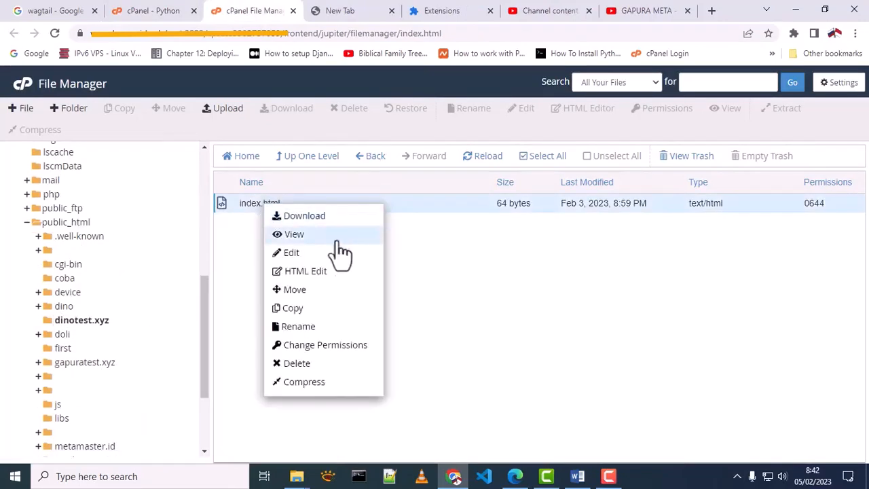
left_click(300, 271)
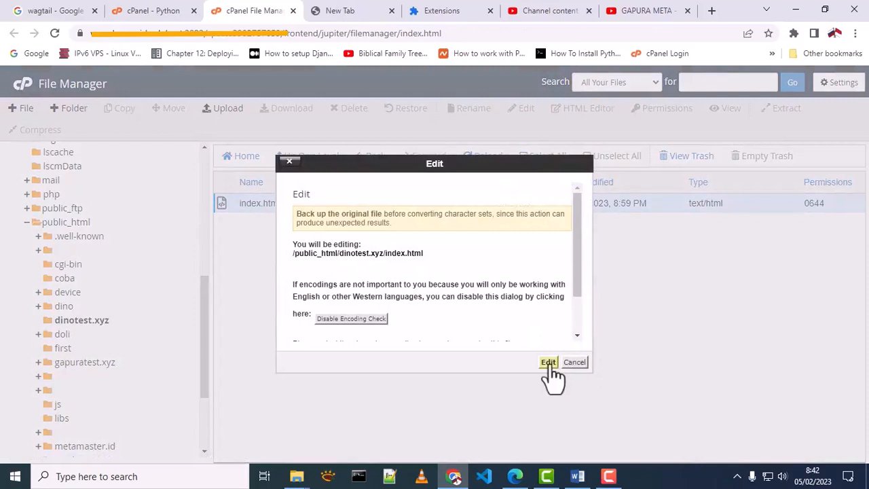
left_click(548, 362)
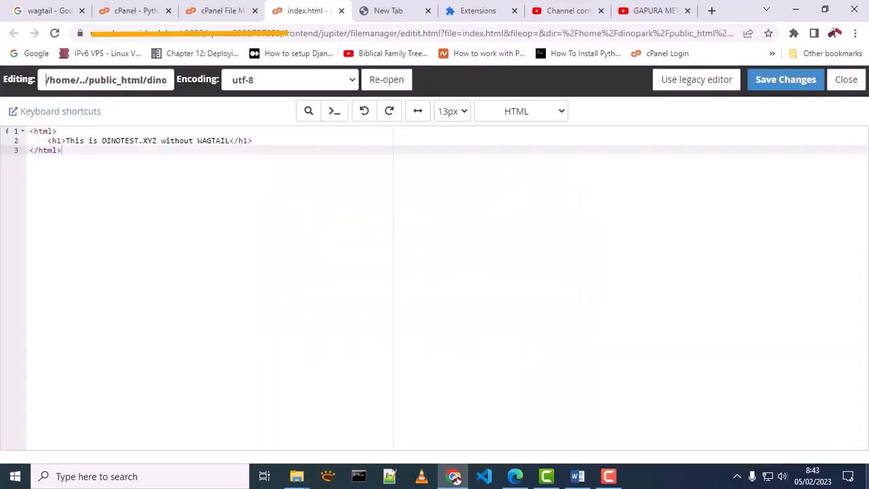
Step: Highlight the line-2 heading and enlarge the page so the code is readable
left_click(67, 141)
left_click_drag(66, 141, 231, 141)
key("ctrl+plus")
key("ctrl+plus")
key("ctrl+plus")
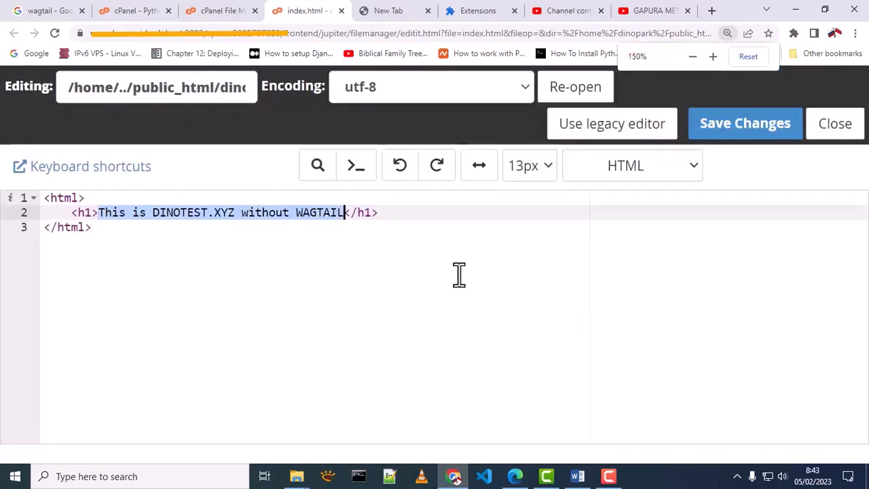
left_click(370, 12)
Step: Load dinotest.xyz and point out its heading 'This is DINOTEST.XYZ without WAGTAIL'
type("di")
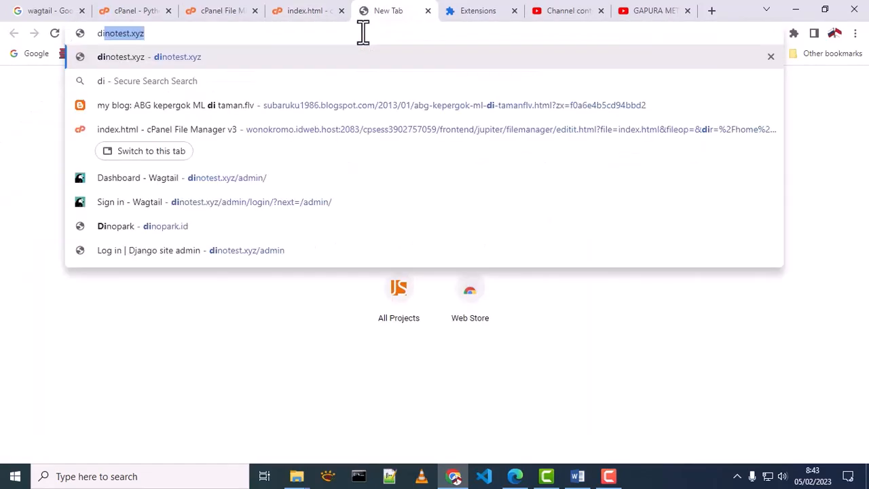
type("notest.xyz")
key("Return")
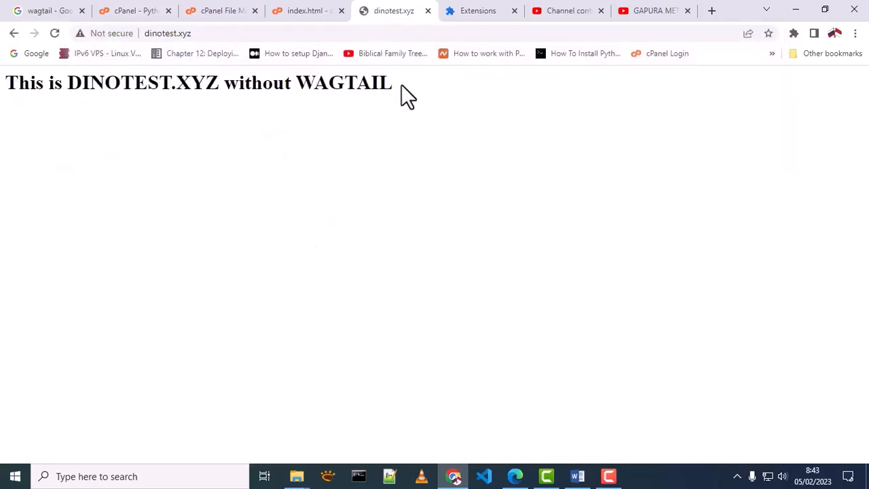
left_click_drag(401, 85, 7, 93)
left_click(458, 73)
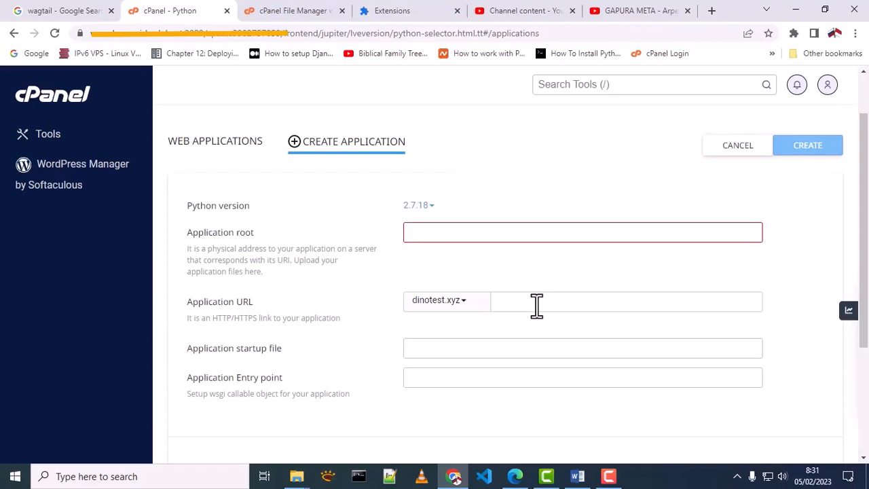
Step: Choose Python 3.9.12 and enter MyWagtail as the application root
left_click(421, 206)
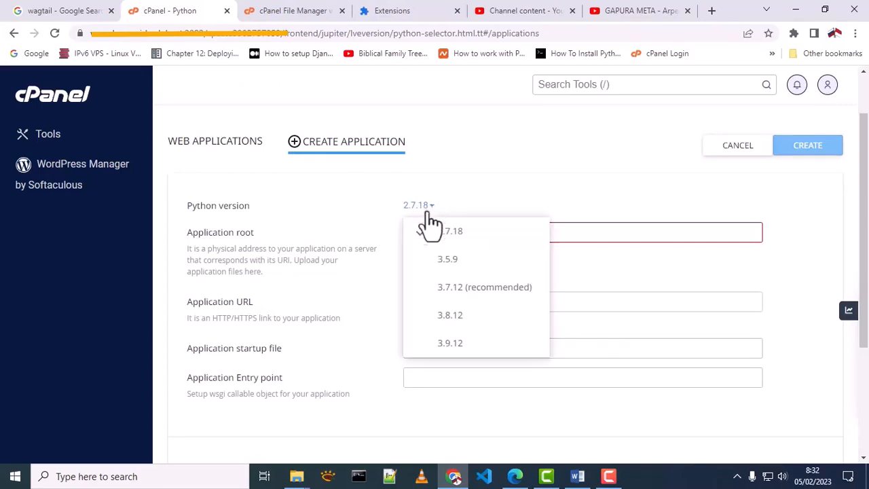
left_click(449, 344)
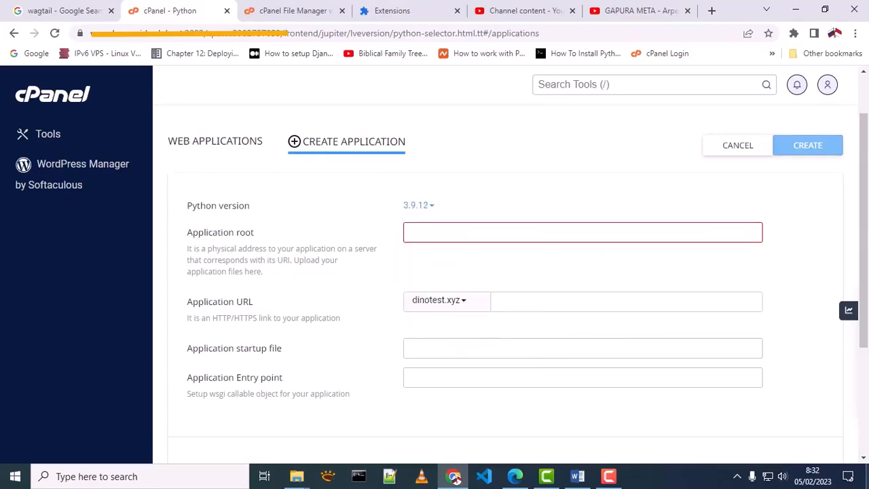
left_click(504, 231)
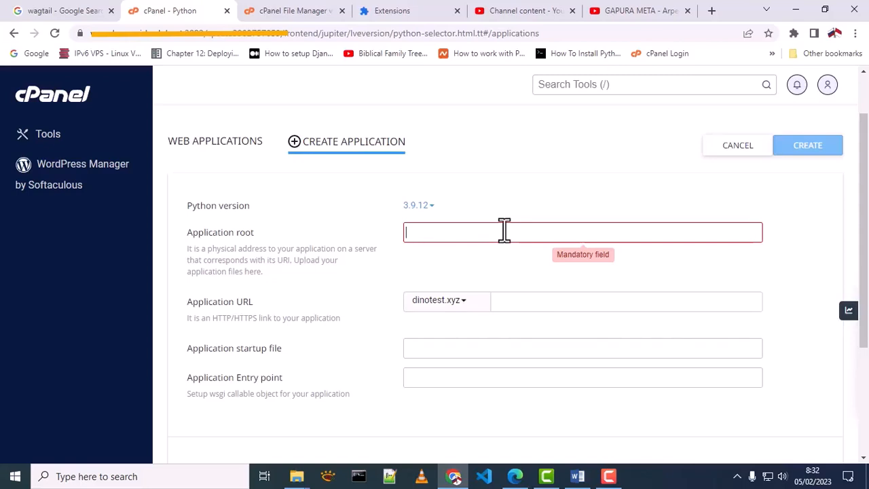
type("MyWag")
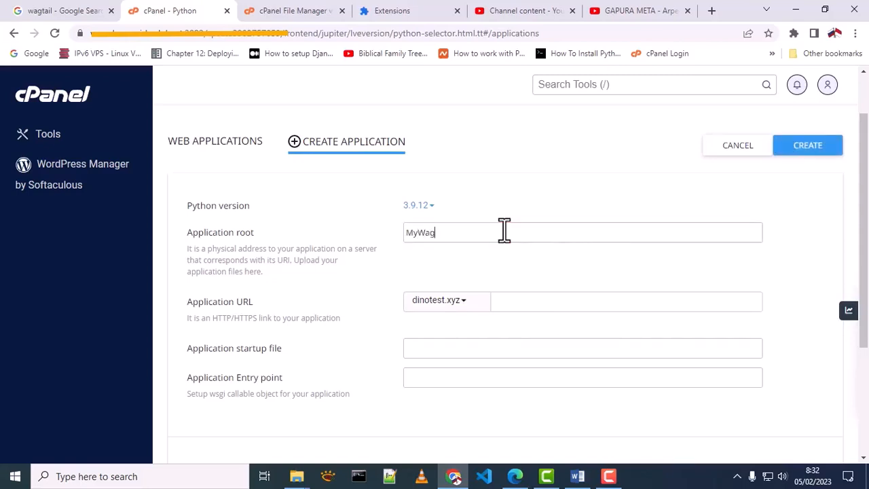
type("tail")
Step: Create the app, then point out startup file passenger_wsgi.py and entry point application
left_click(820, 150)
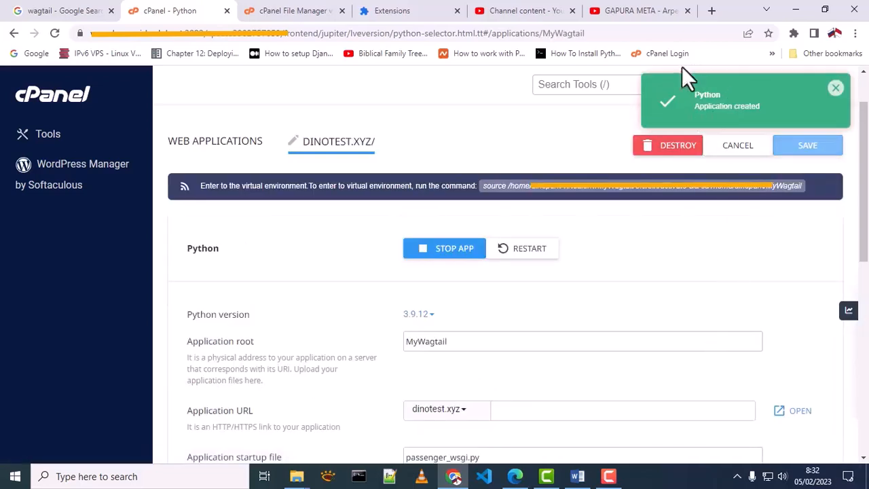
scroll(855, 177, "down", 2)
left_click_drag(188, 330, 280, 331)
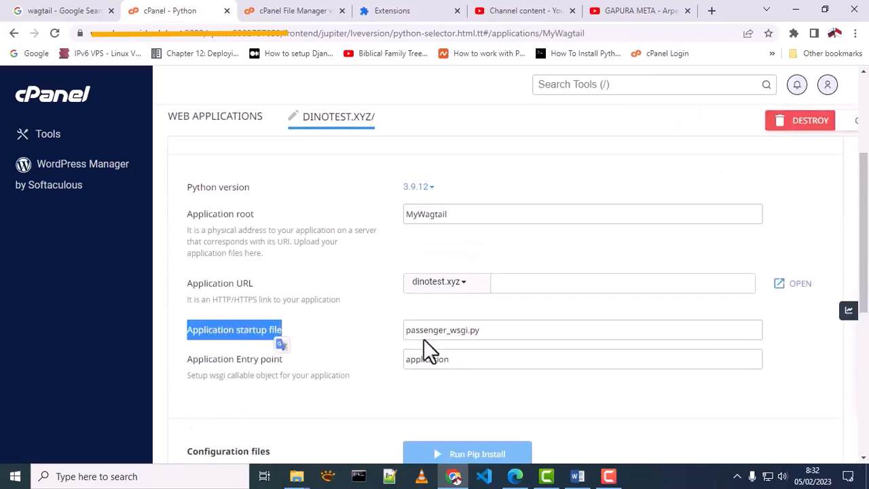
left_click_drag(407, 330, 492, 329)
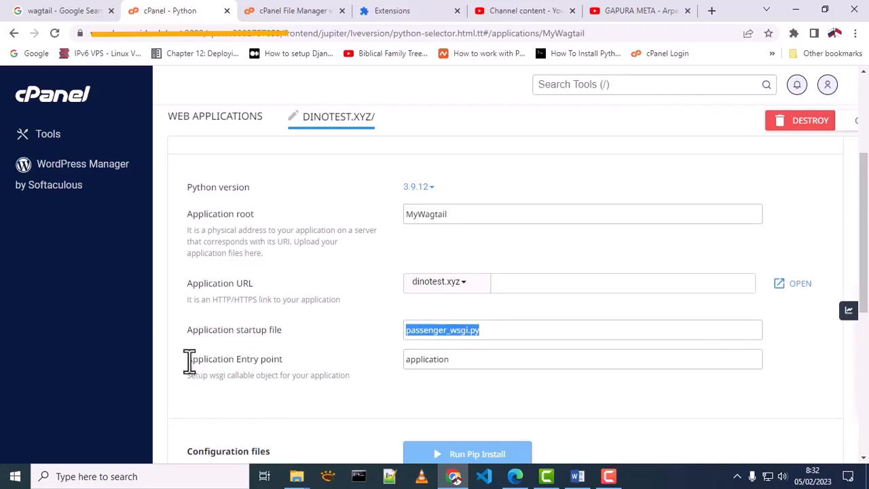
left_click_drag(188, 360, 280, 359)
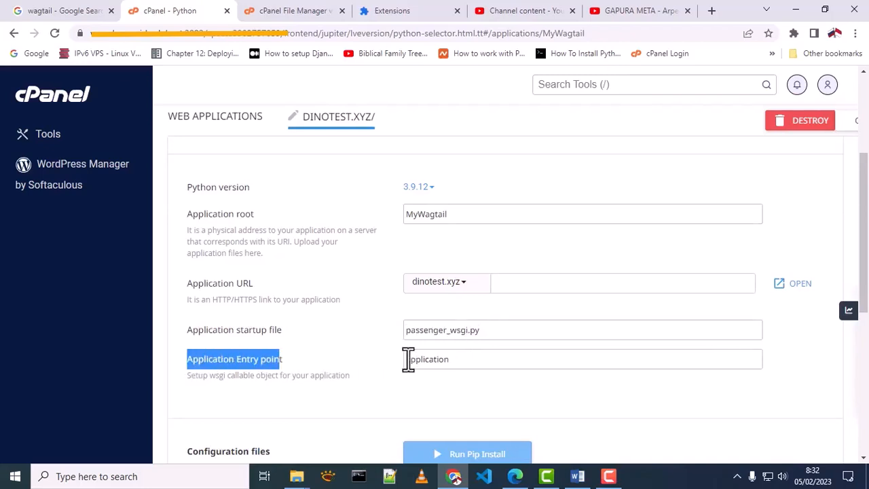
left_click_drag(407, 359, 459, 360)
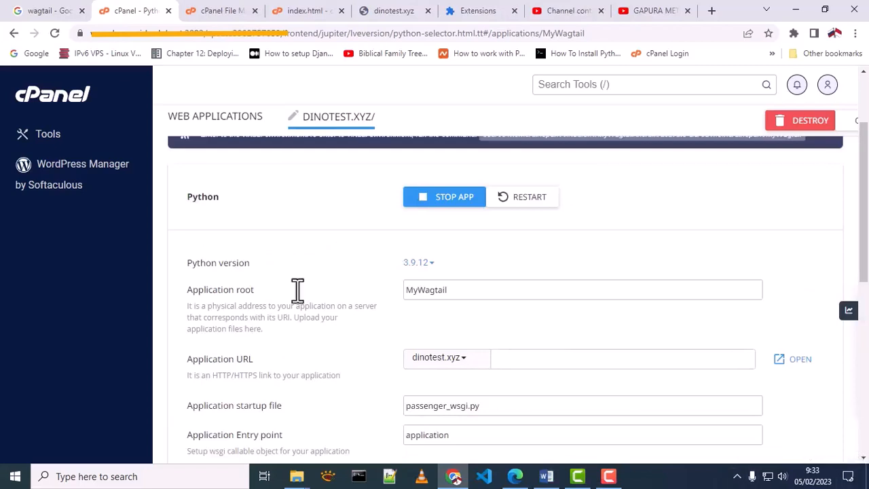
Step: Open MyWagtail in File Manager, look inside public and tmp, then select passenger_wsgi.py
left_click(212, 15)
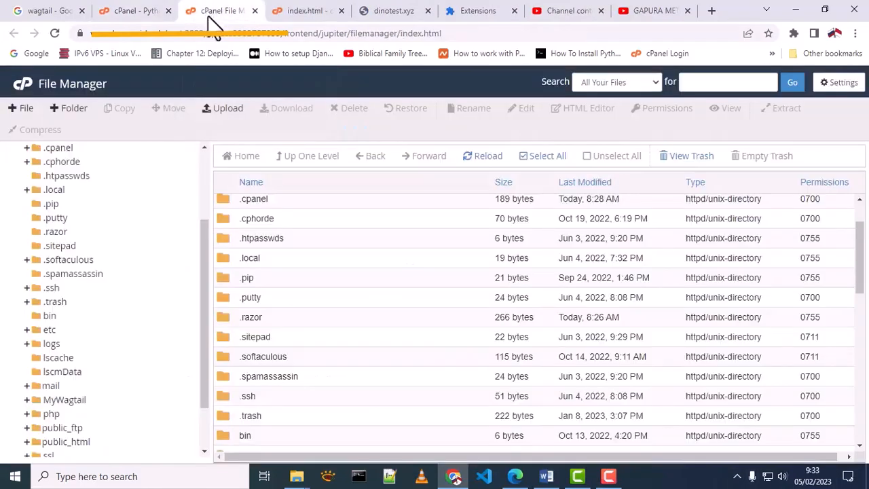
scroll(113, 387, "down", 1)
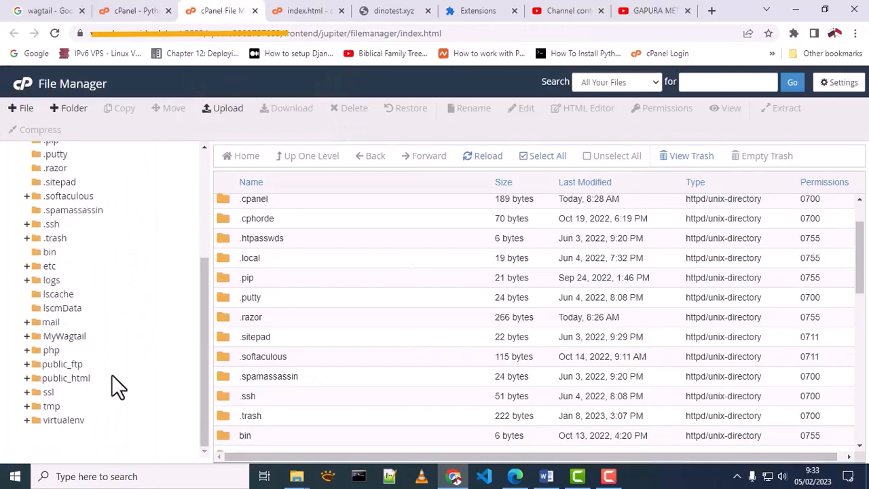
scroll(112, 374, "up", 1)
scroll(88, 359, "down", 1)
left_click(64, 336)
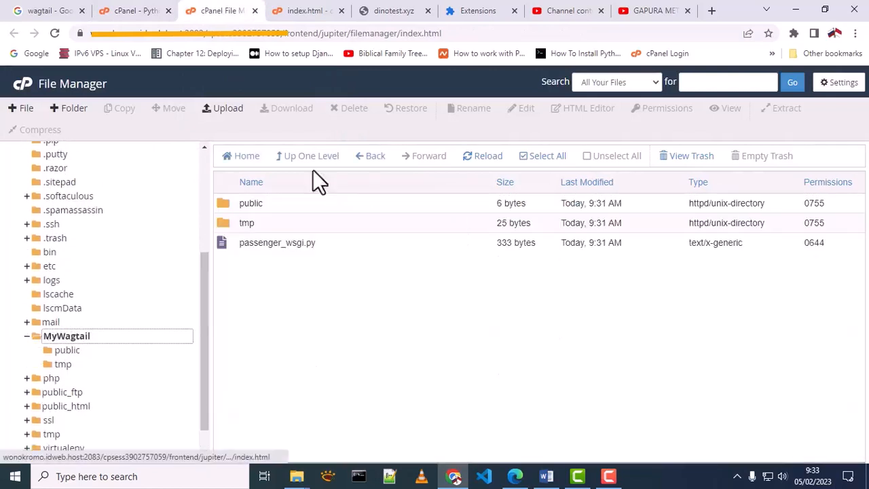
double_click(226, 203)
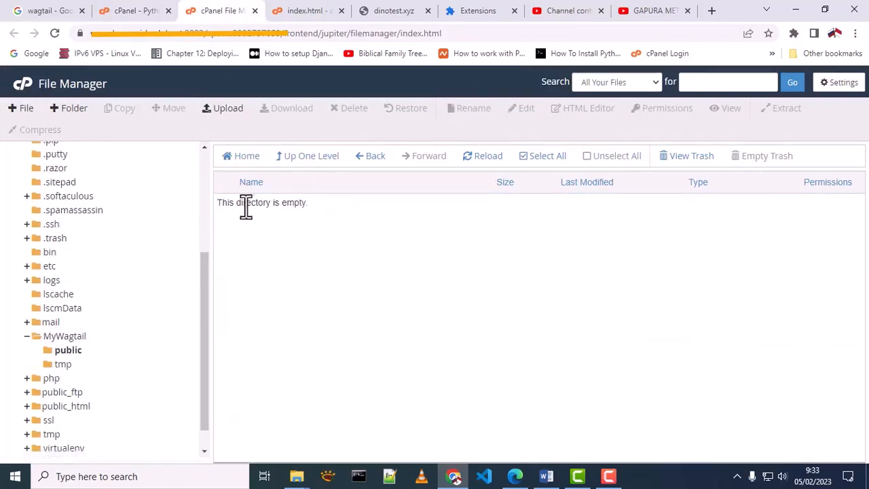
left_click(297, 158)
double_click(228, 223)
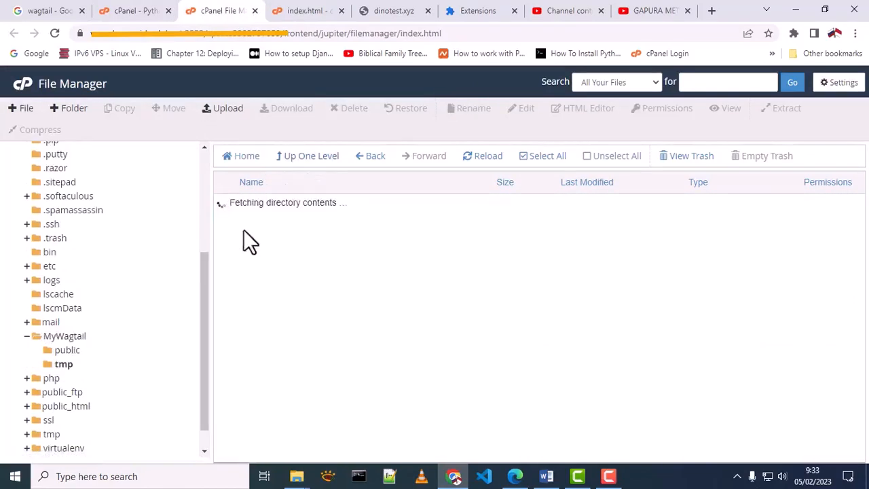
left_click(319, 163)
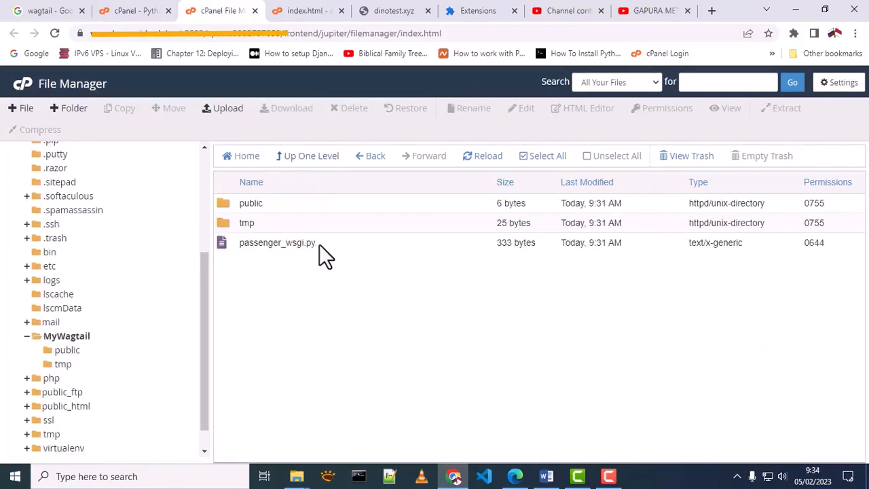
left_click(277, 244)
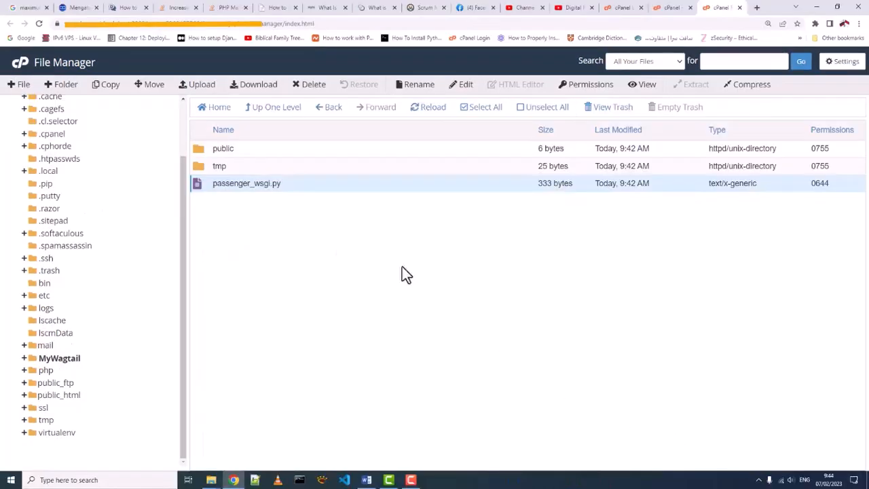
Step: Open passenger_wsgi.py in the code editor, highlight 'application' on line 8, then expand virtualenv
right_click(244, 182)
left_click(265, 222)
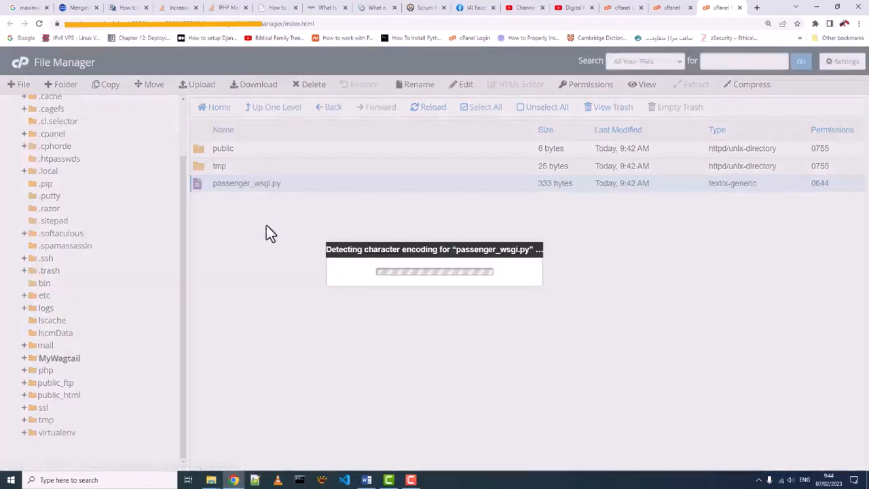
left_click(536, 346)
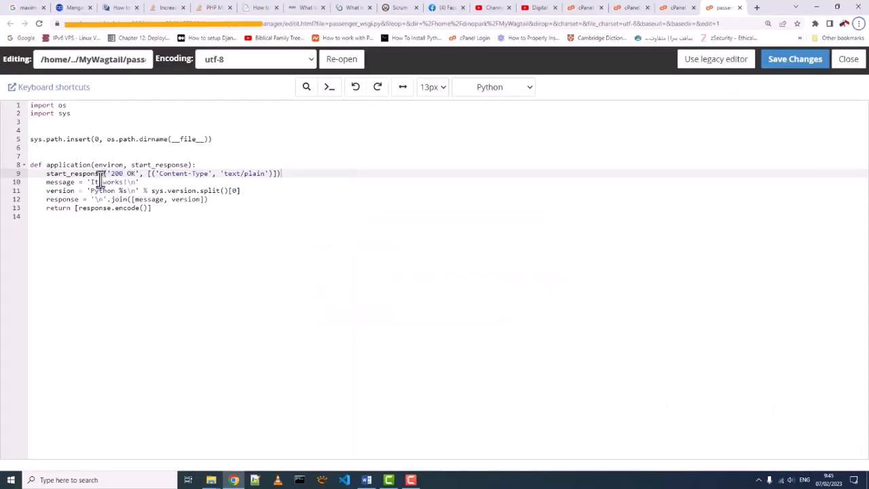
left_click_drag(47, 167, 89, 165)
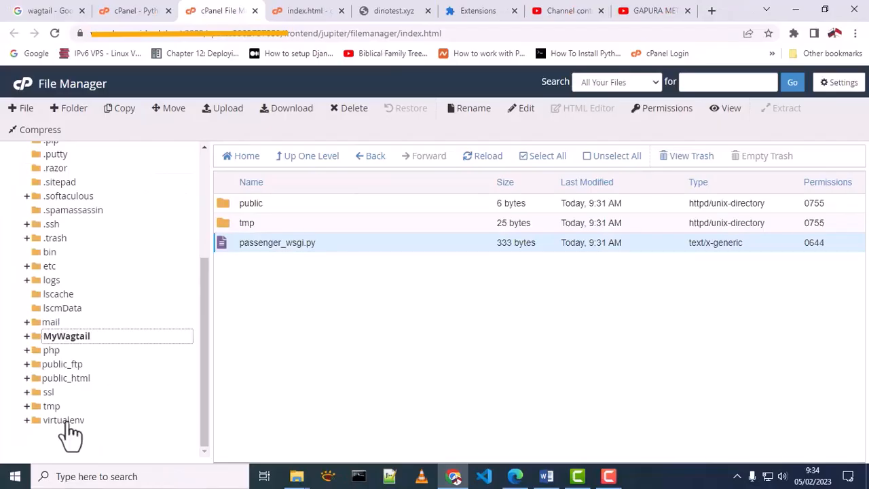
left_click(66, 420)
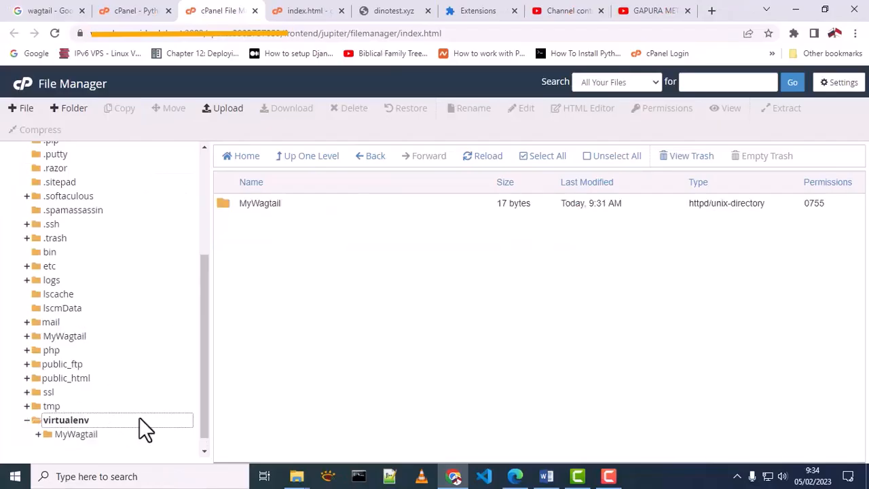
Step: Open virtualenv/MyWagtail/3.9 and browse its bin folder, selecting the pip file
left_click(80, 420)
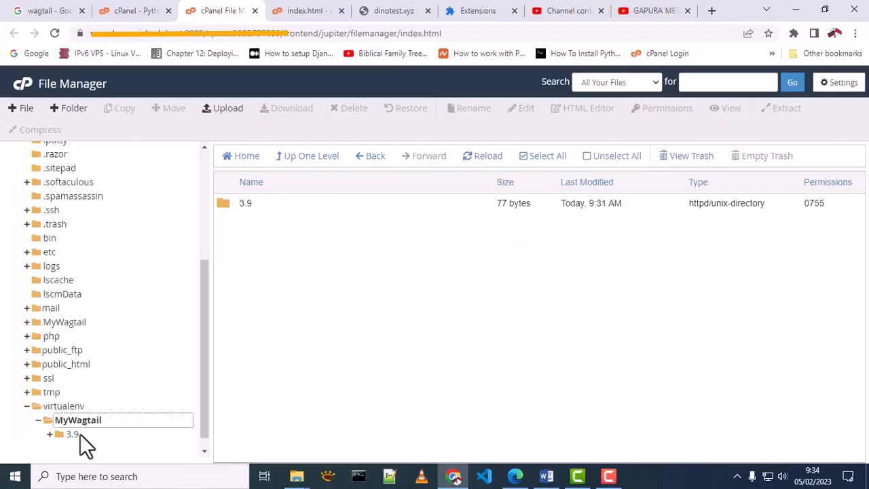
left_click(80, 434)
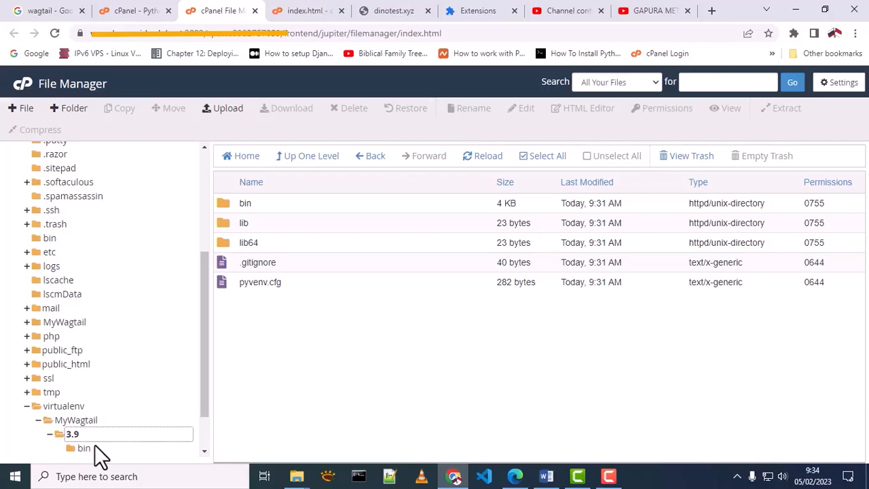
left_click(265, 207)
left_click(276, 244)
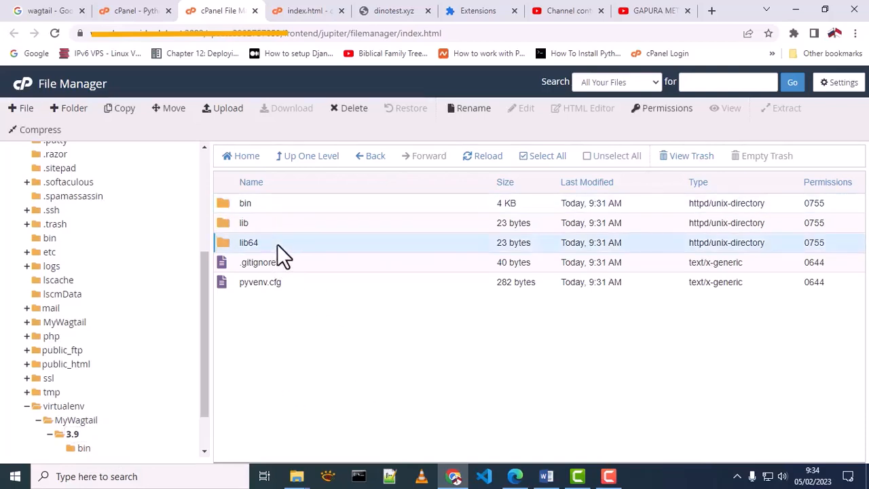
left_click(284, 224)
left_click(280, 203)
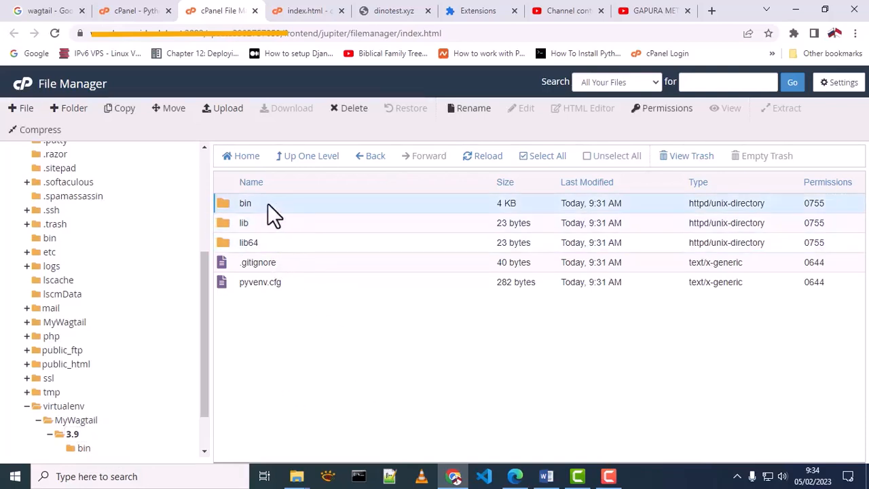
double_click(219, 202)
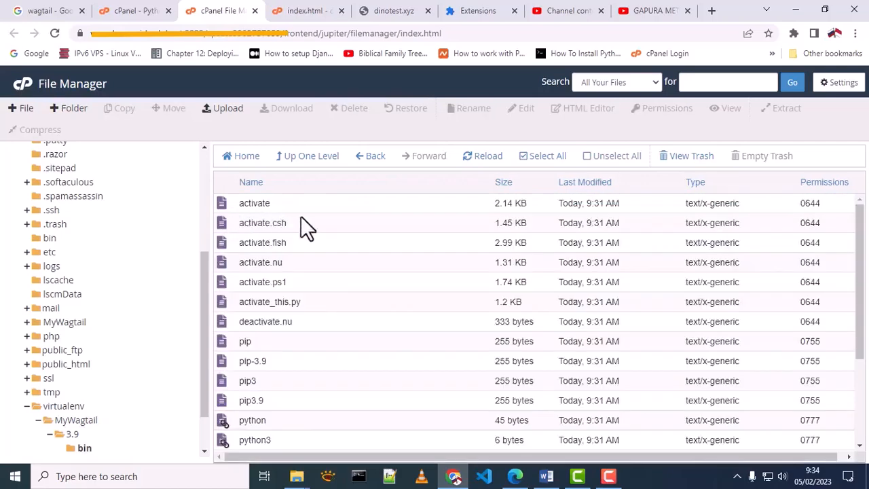
scroll(378, 268, "down", 2)
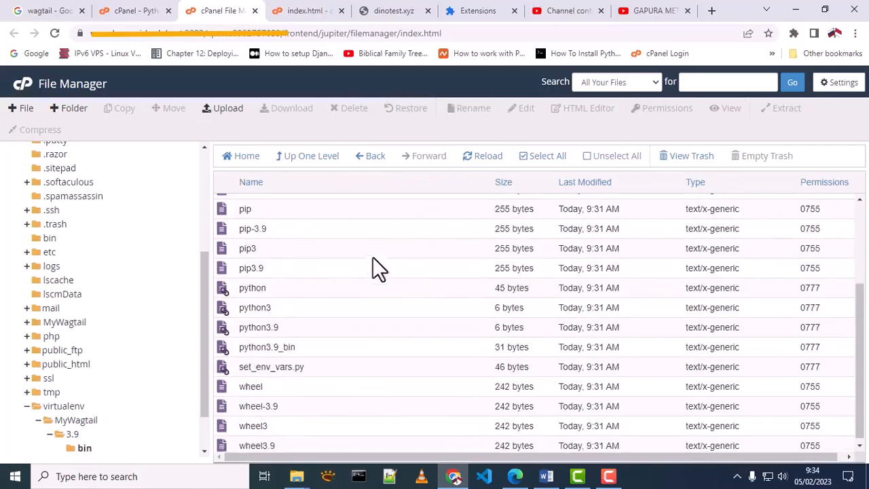
scroll(378, 267, "up", 2)
left_click(326, 344)
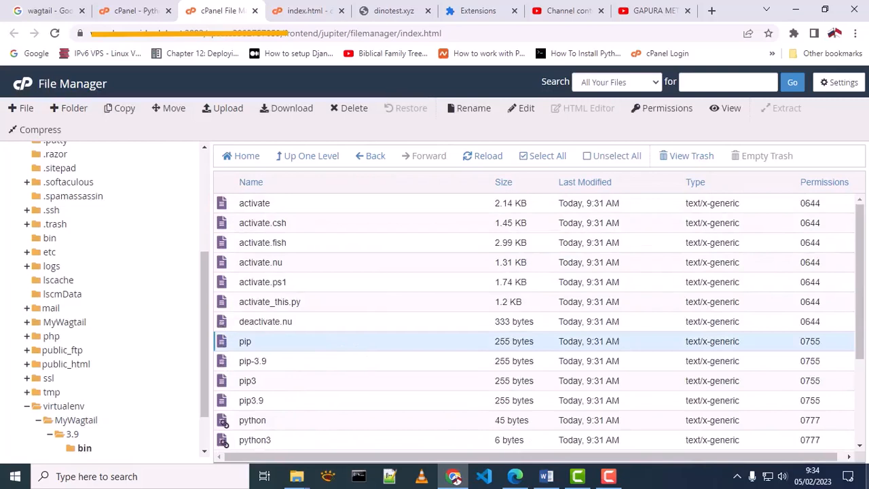
Step: Open lib/python3.9/site-packages to see the installed pip, setuptools and wheel
left_click(72, 434)
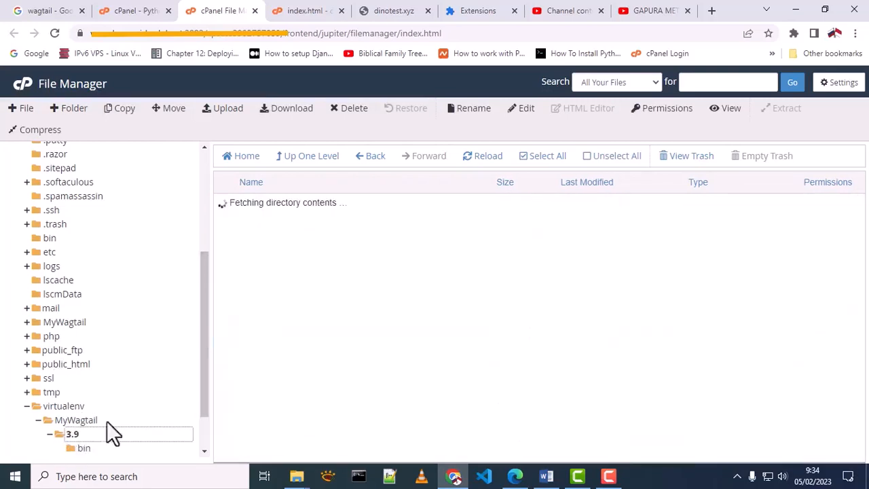
double_click(223, 223)
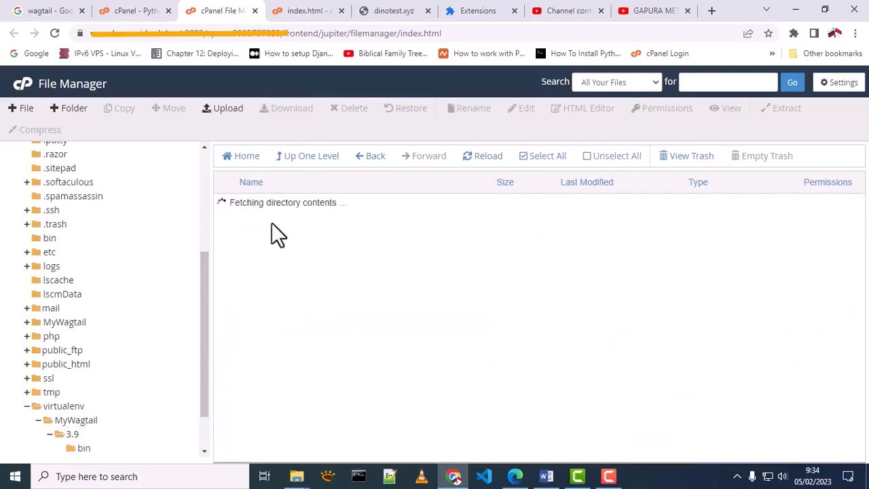
double_click(223, 204)
double_click(226, 207)
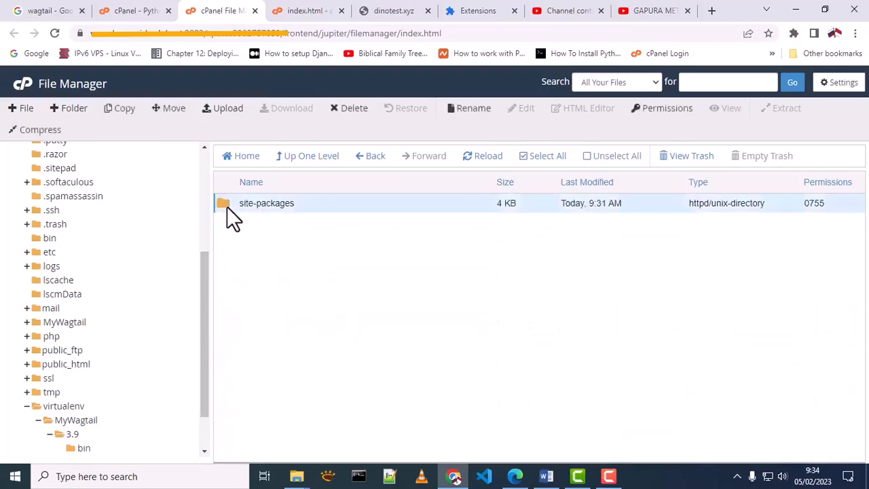
scroll(583, 271, "down", 2)
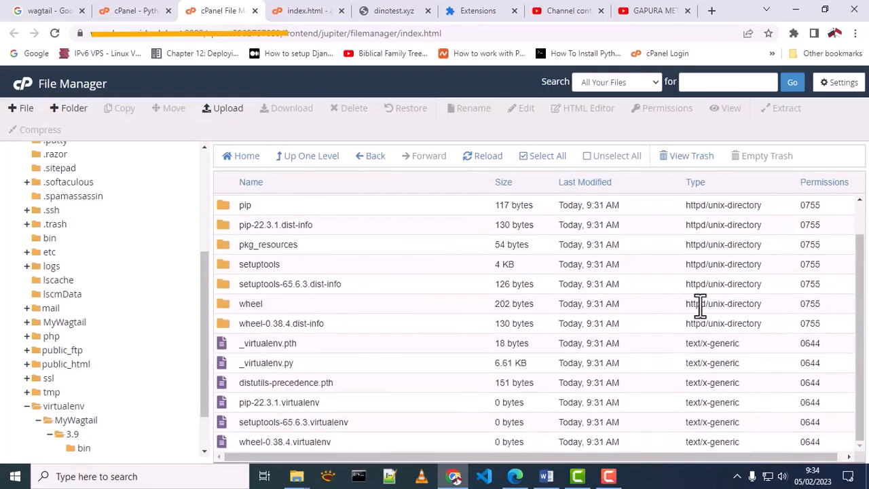
scroll(679, 271, "up", 2)
scroll(598, 227, "down", 2)
Step: Open the app's URL from the Python app page, still showing the old heading
left_click(113, 11)
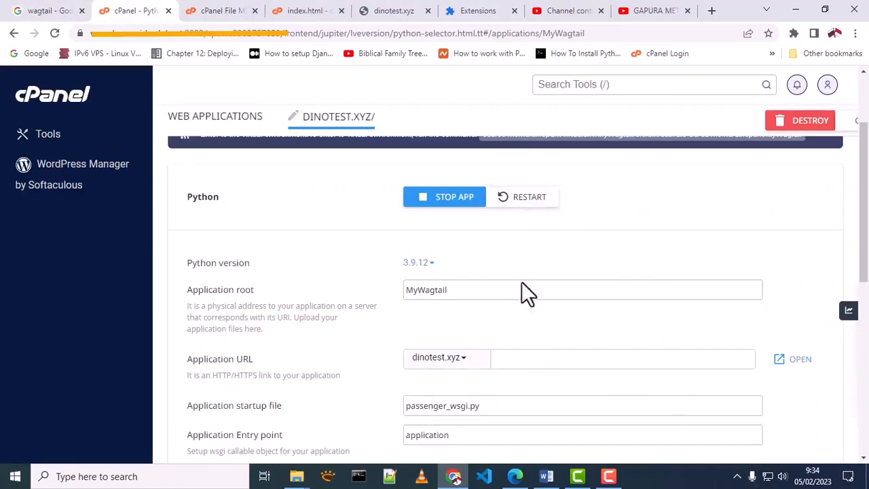
left_click(794, 367)
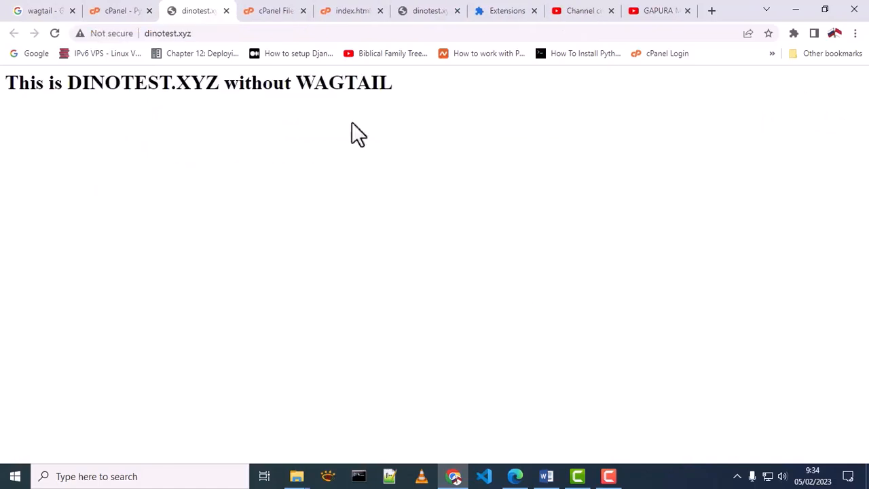
left_click(488, 12)
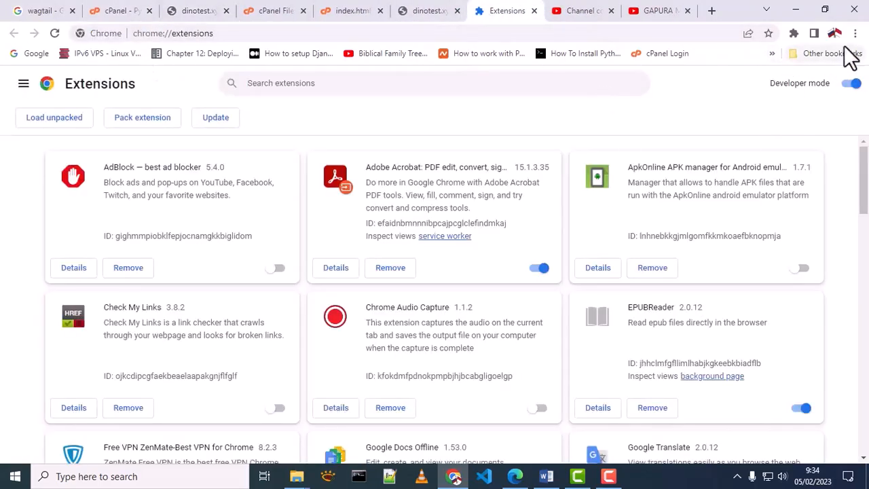
Step: Clear Chrome's cached images and files, then reload dinotest.xyz to show 'It works!' and Python 3.9.12
left_click(855, 33)
mouse_move(744, 213)
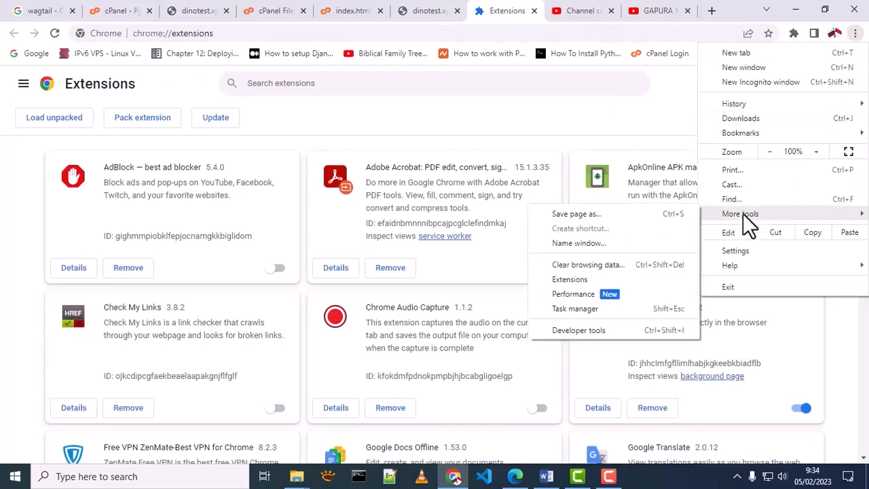
left_click(588, 265)
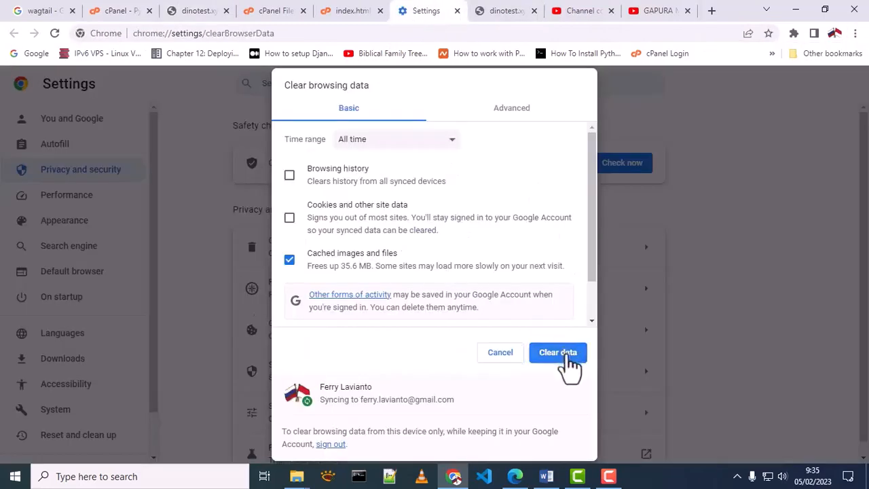
left_click(561, 352)
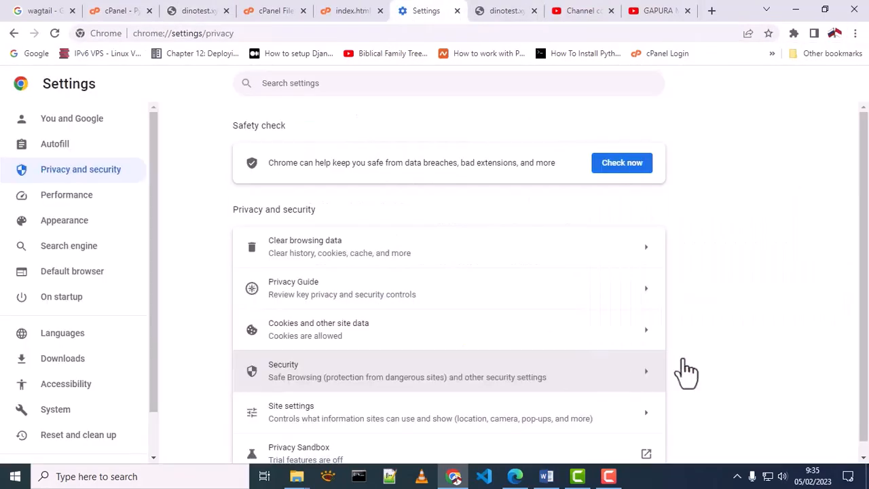
left_click(186, 11)
left_click(61, 35)
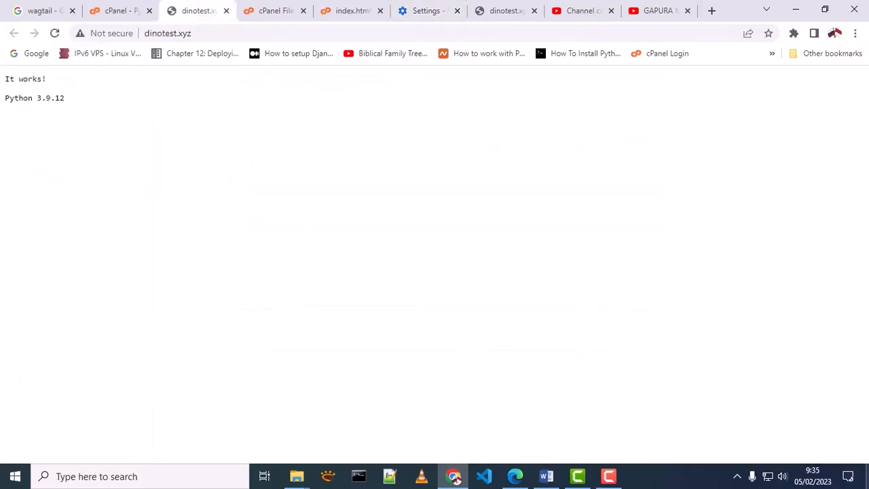
Step: Zoom dinotest.xyz to 150% and highlight the 'It works!' and 'Python 3.9.12' lines
key("ctrl+plus")
key("ctrl+plus")
key("ctrl+plus")
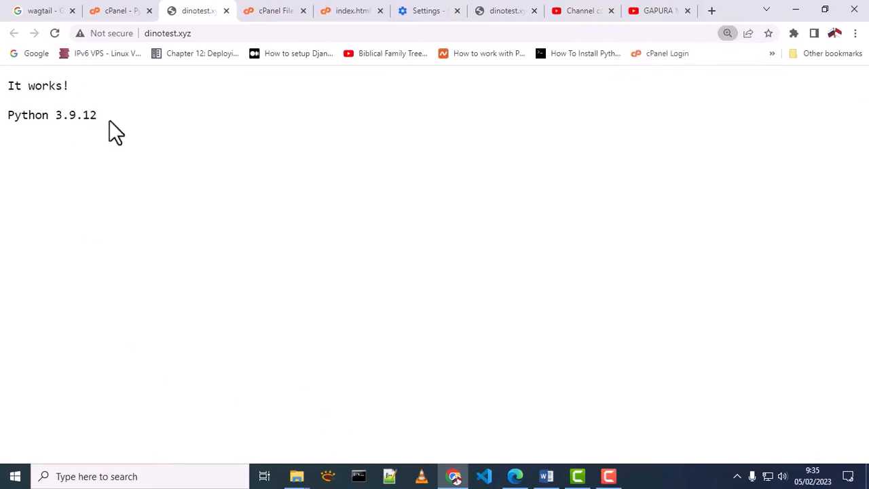
left_click_drag(109, 122, 5, 90)
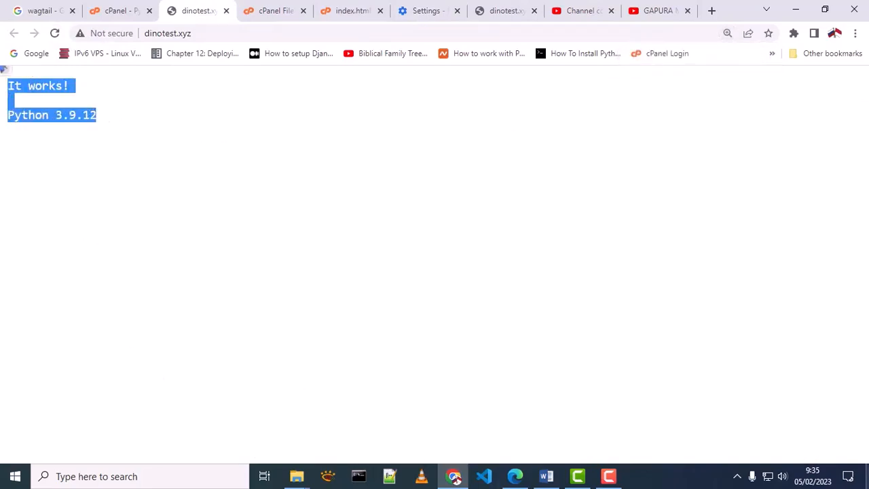
left_click(847, 438)
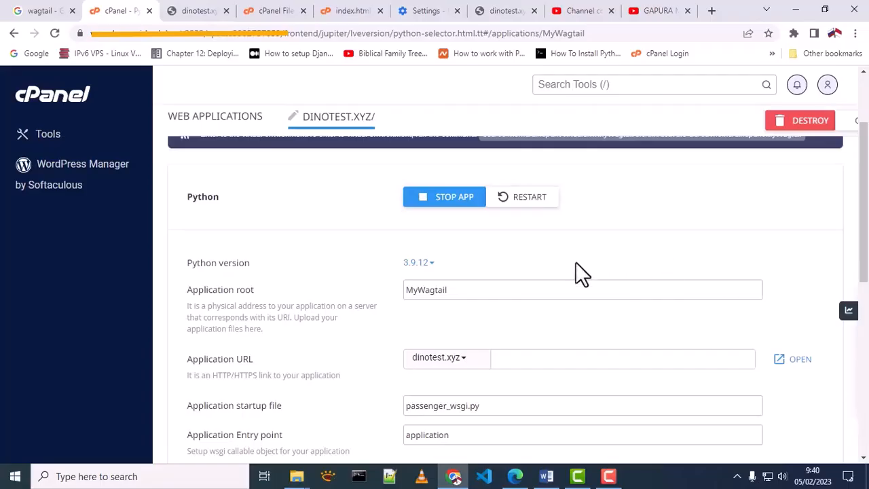
Step: Scroll to Execute python script and highlight the /path/to/manage.py example command
scroll(574, 267, "down", 5)
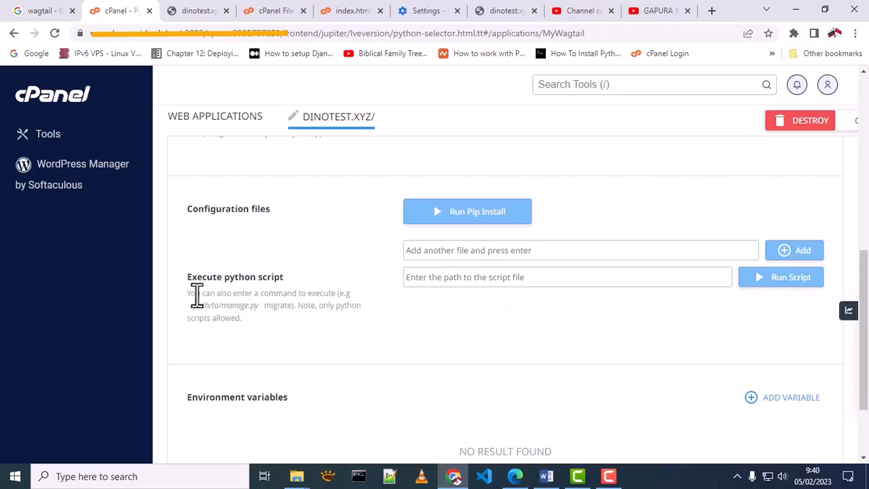
left_click_drag(190, 310, 257, 311)
left_click(273, 11)
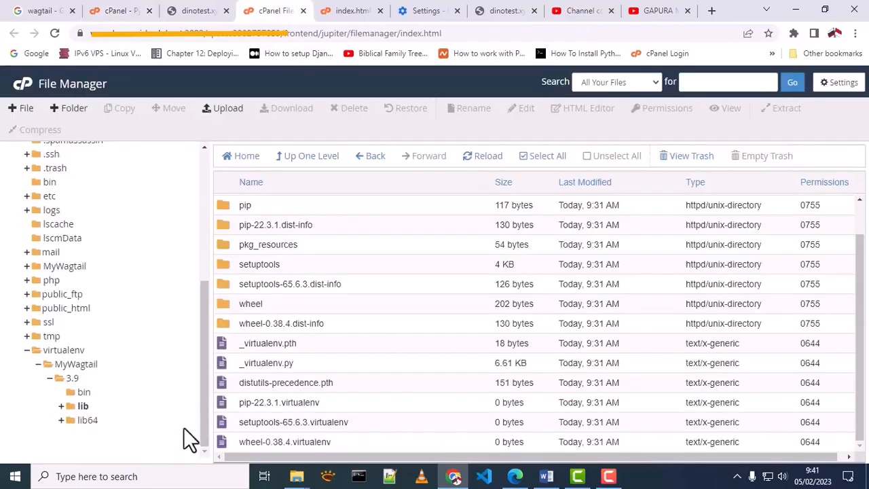
Step: Open the virtualenv's bin/pip file in the code editor
left_click(83, 393)
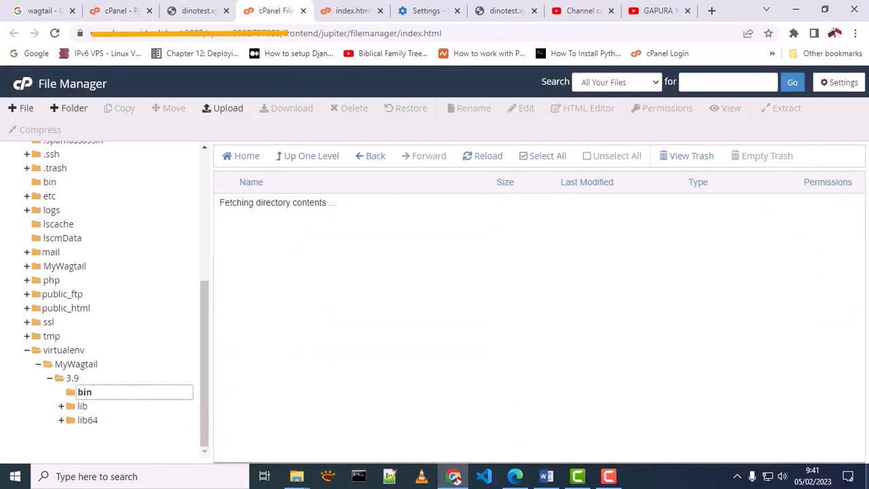
scroll(332, 284, "down", 2)
scroll(331, 274, "up", 3)
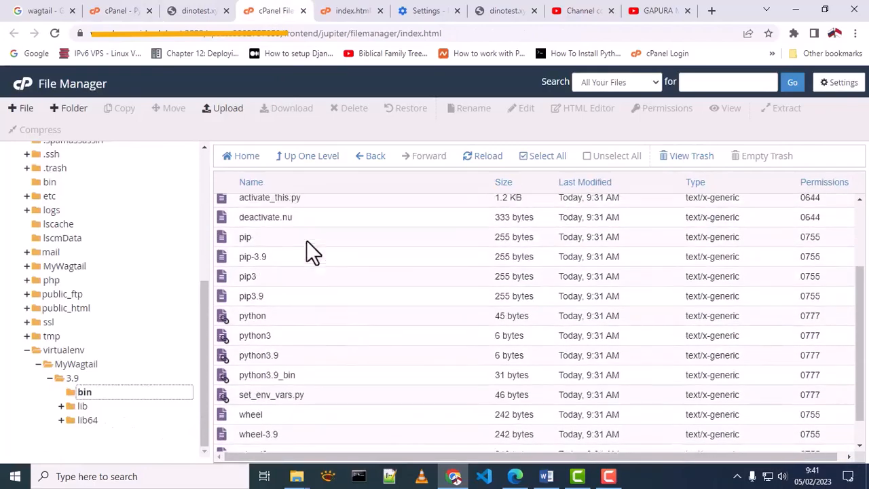
left_click(248, 277)
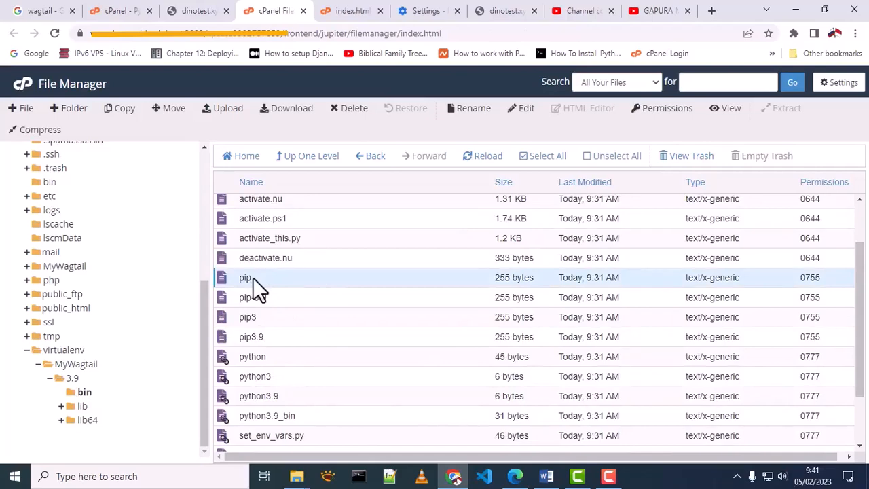
right_click(252, 277)
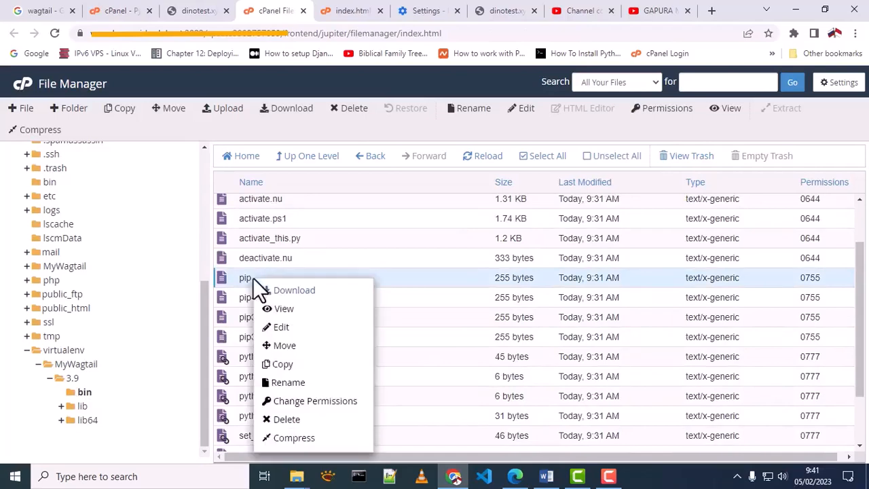
left_click(280, 328)
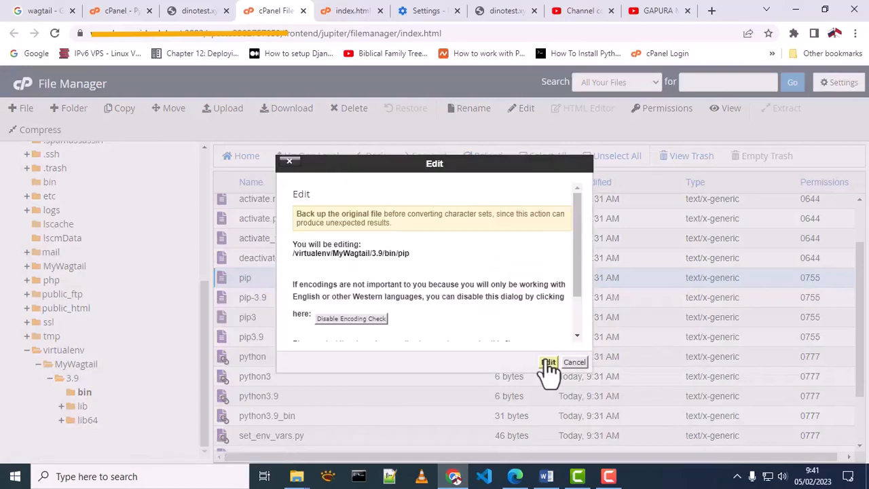
left_click(549, 362)
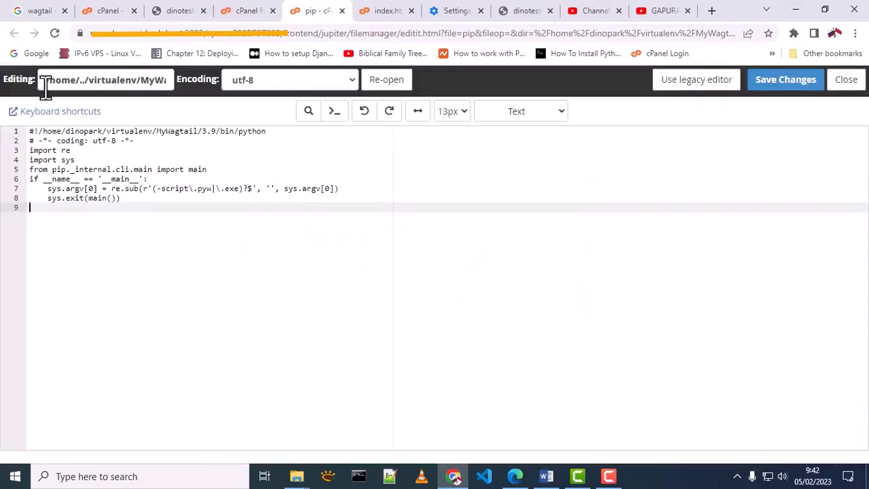
Step: Copy the full path of the pip file from the editor
left_click_drag(46, 87, 195, 81)
right_click(129, 85)
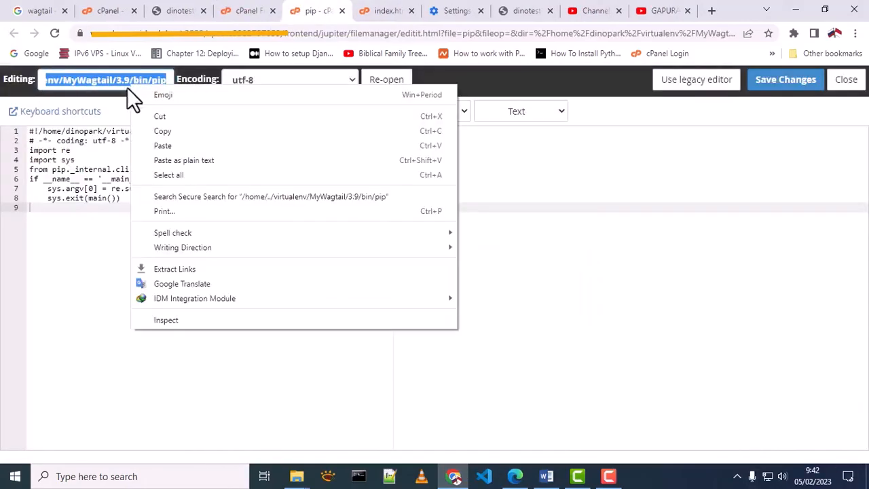
left_click(155, 132)
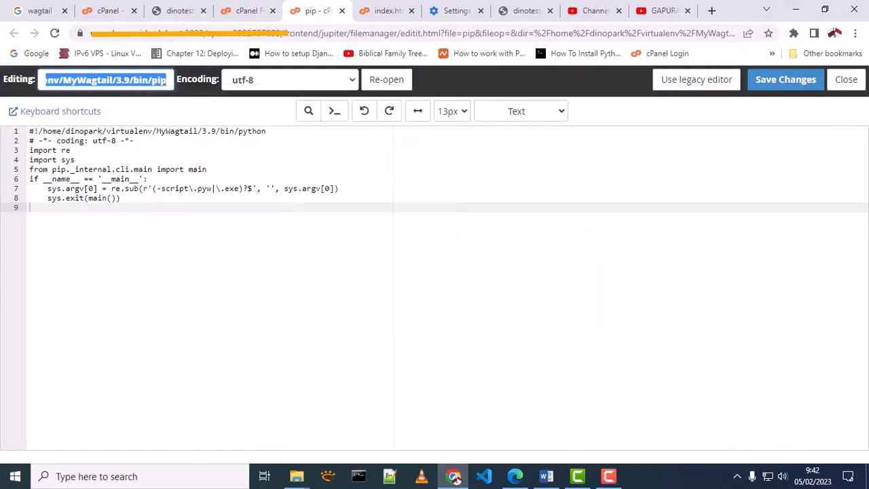
left_click(99, 9)
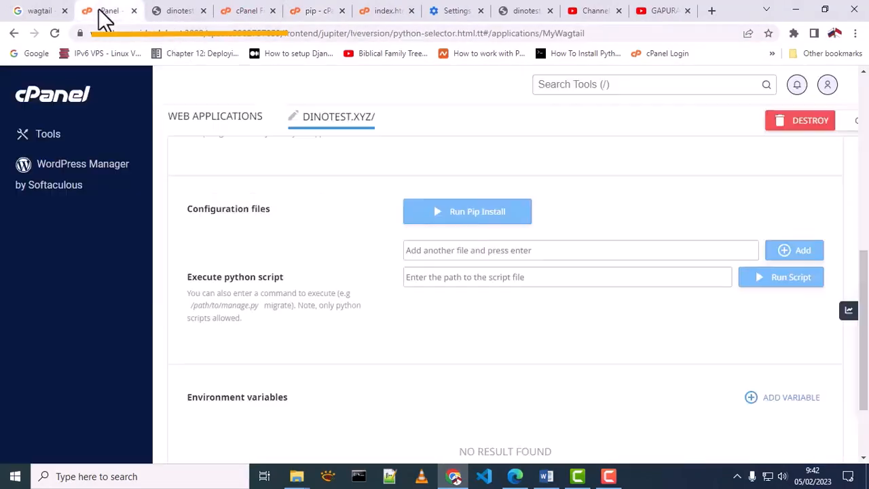
Step: Run the pasted pip path with 'install wagtail' as a Python script
right_click(467, 284)
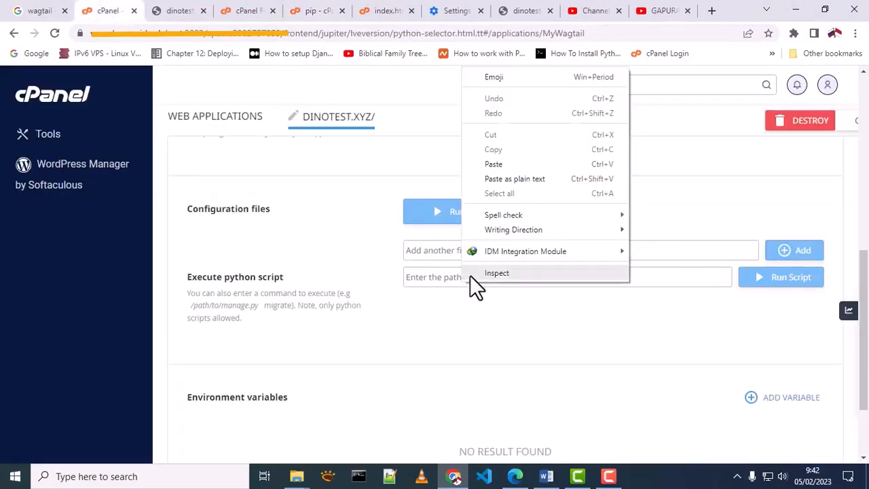
left_click(494, 164)
type("in/pip in")
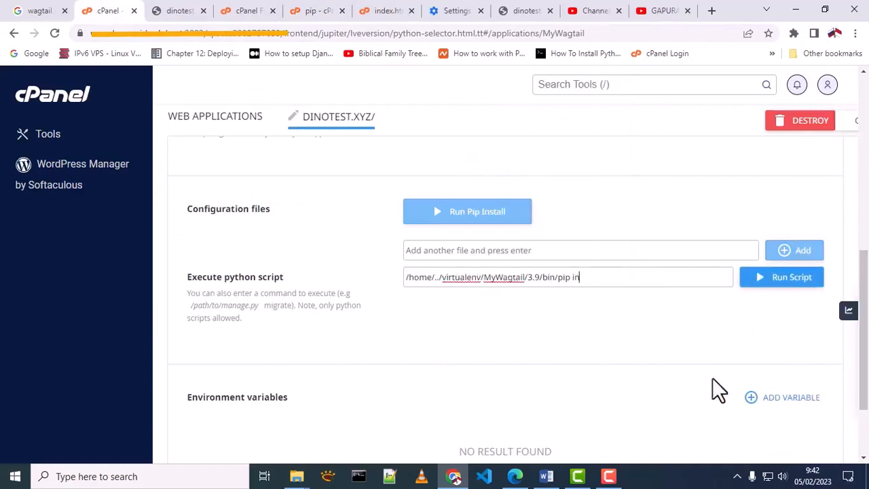
type("stall wagtail")
left_click(767, 289)
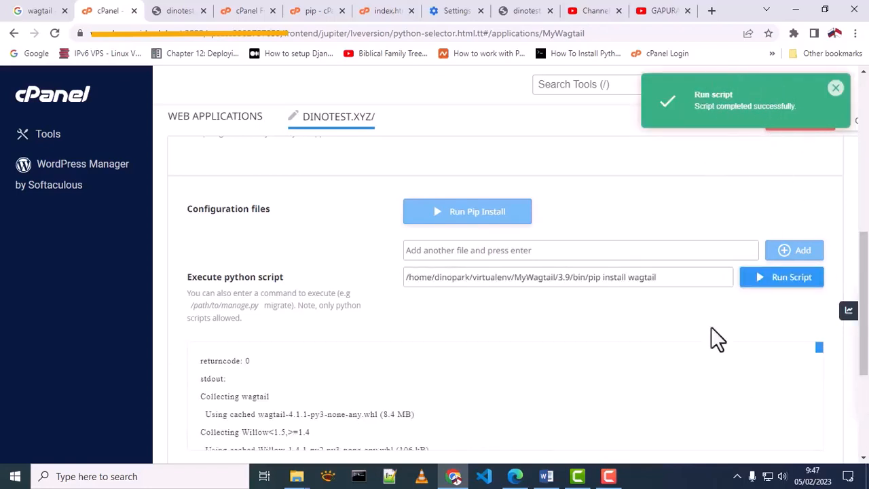
Step: Copy '--upgrade pip' from the output notice and replace 'wagtail' in the command with it
scroll(407, 391, "down", 5)
scroll(407, 390, "down", 10)
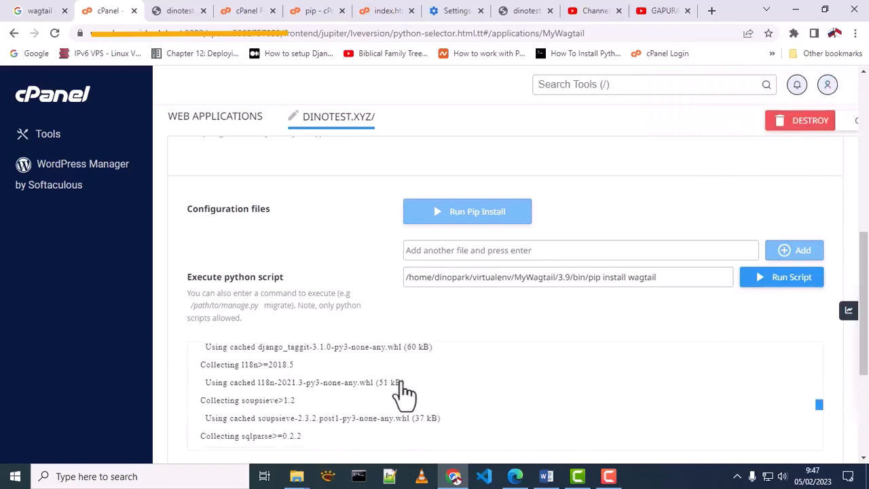
scroll(391, 394, "down", 2)
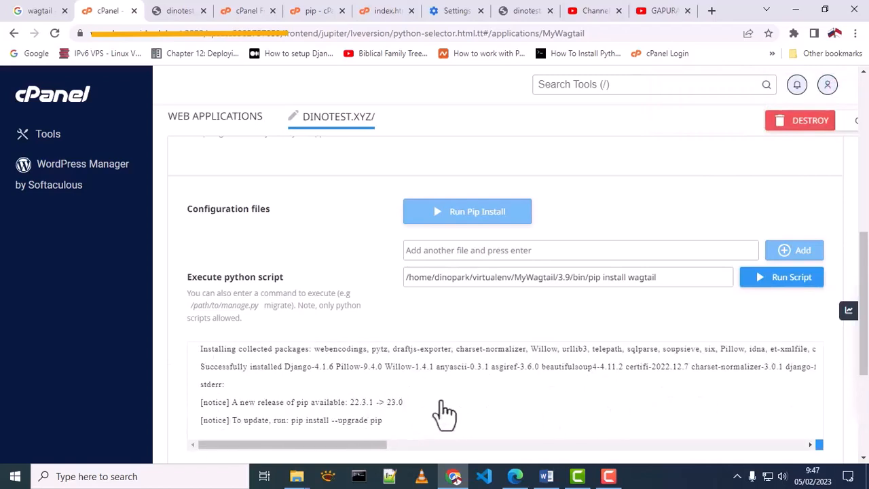
left_click_drag(405, 406, 237, 412)
left_click_drag(334, 420, 383, 422)
right_click(360, 423)
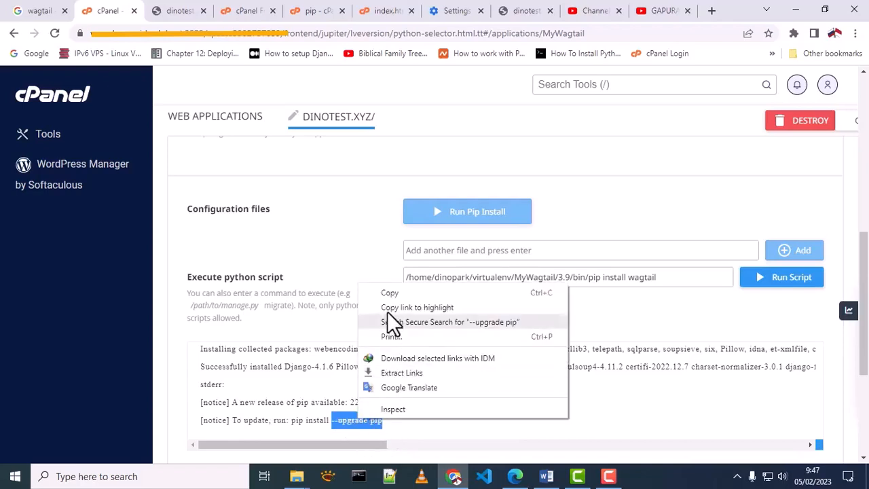
left_click(391, 293)
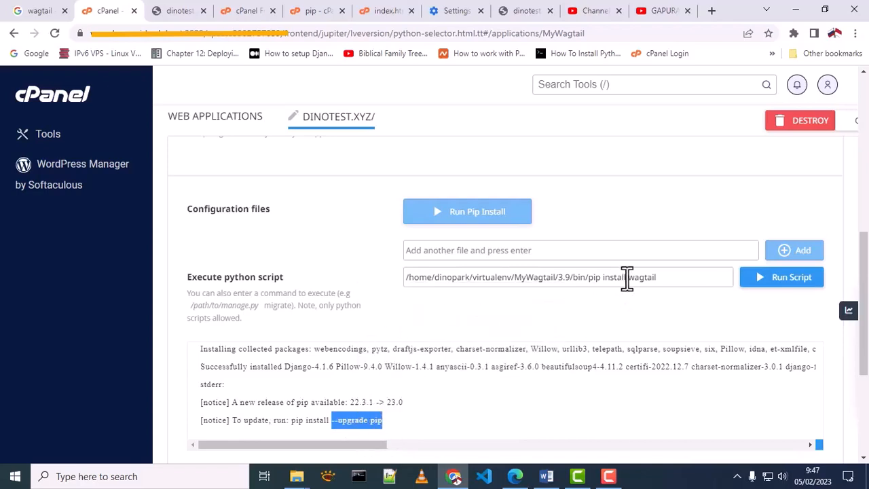
left_click_drag(629, 280, 667, 284)
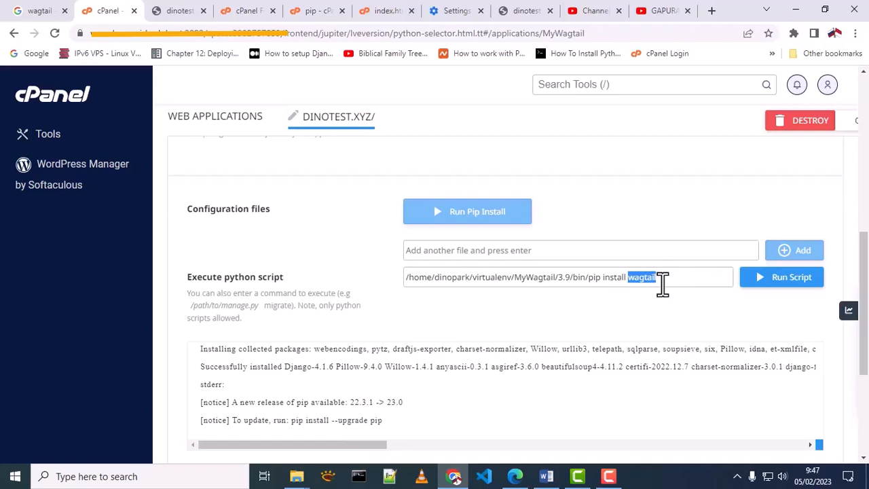
key("ctrl+v")
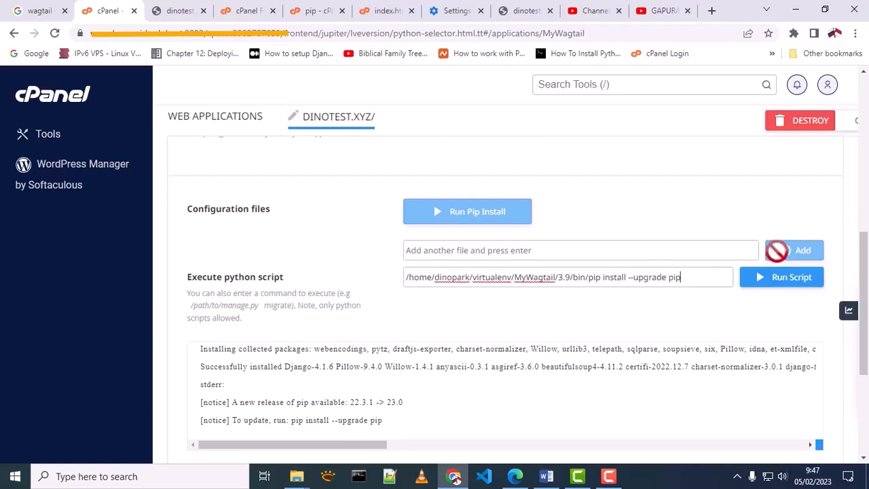
Step: Run 'pip install --upgrade pip', upgrading pip from 22.3.1 to 23.0, and return to File Manager
left_click(780, 278)
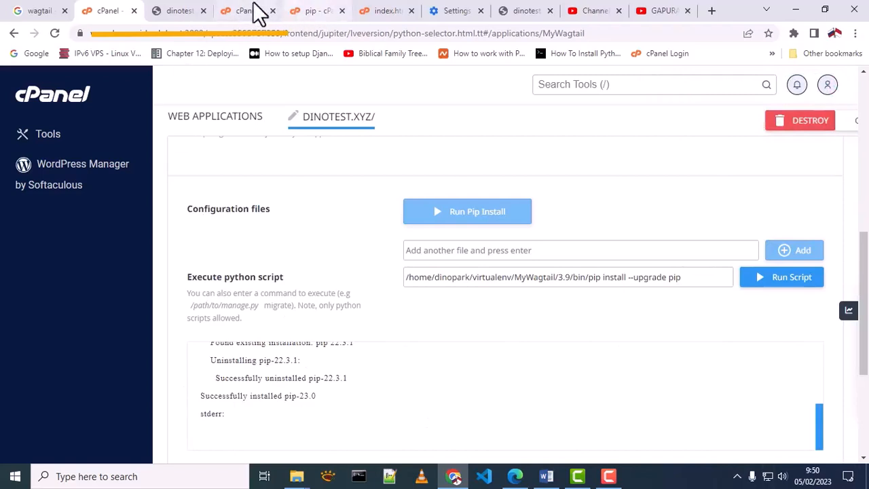
left_click(254, 8)
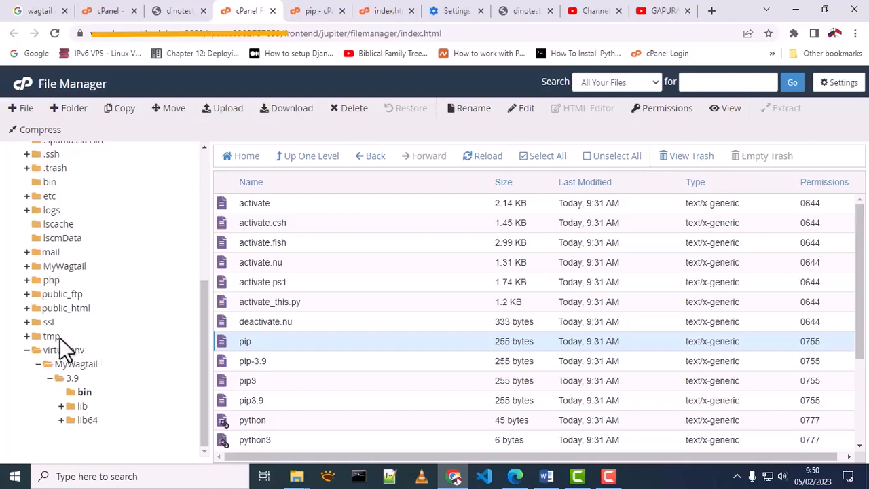
Step: Browse the MyWagtail app folder, peeking into its public and tmp folders
left_click(66, 266)
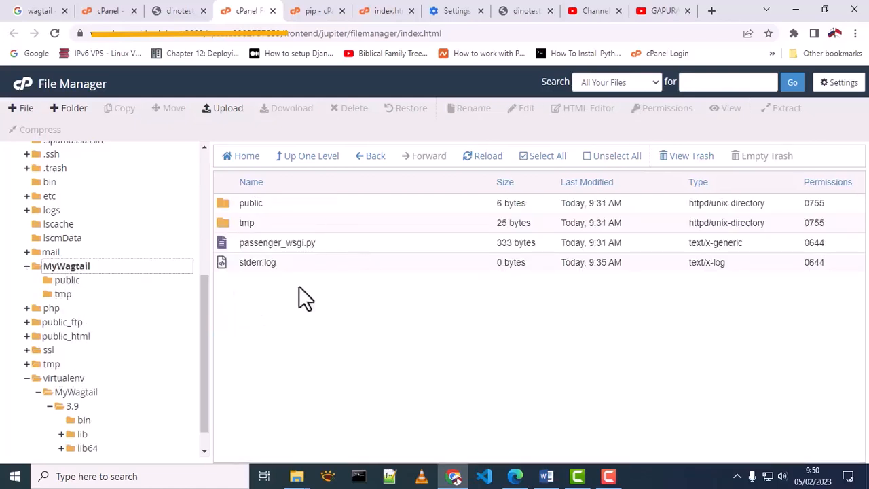
double_click(224, 205)
left_click(330, 159)
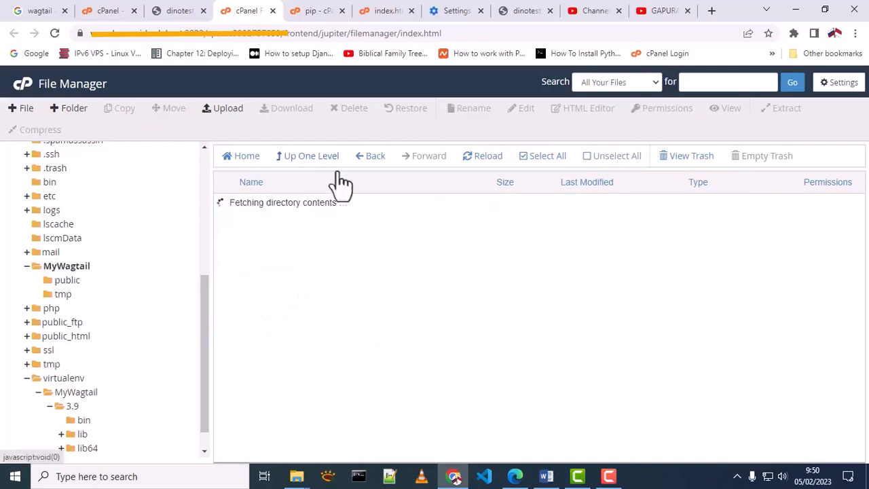
double_click(228, 220)
left_click(302, 157)
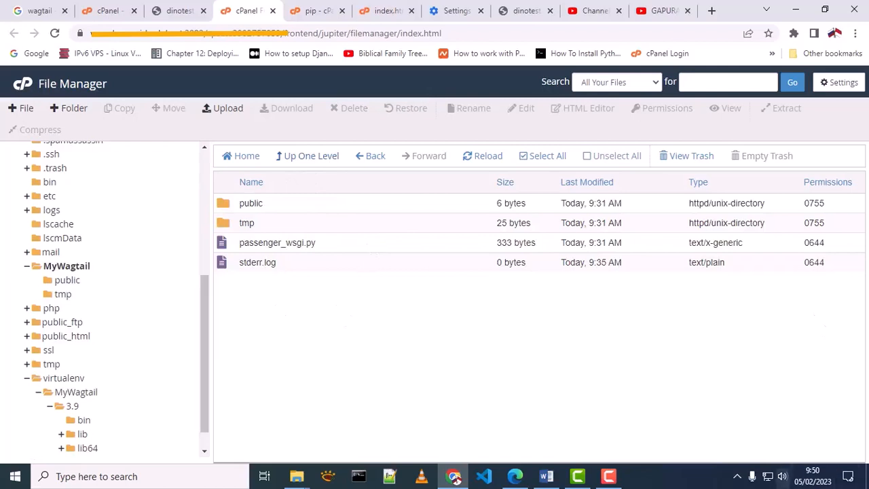
Step: Open the virtualenv's bin folder and locate the newly installed wagtail script
left_click(27, 379)
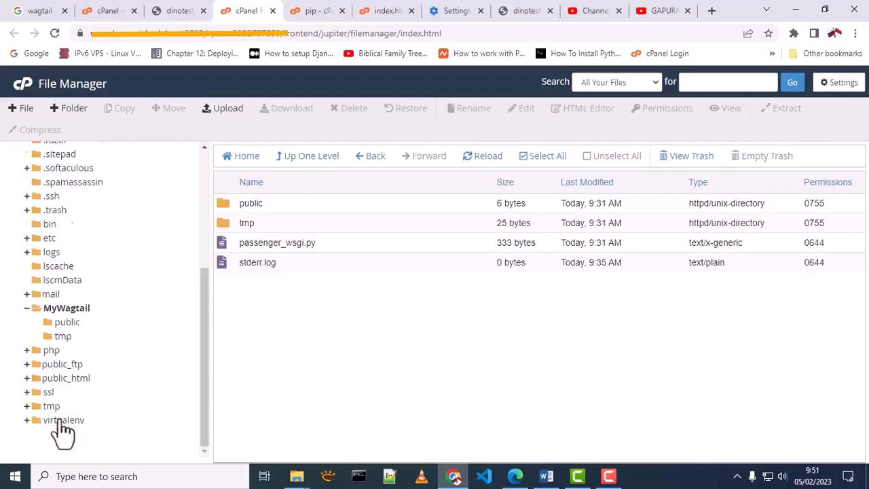
left_click(61, 420)
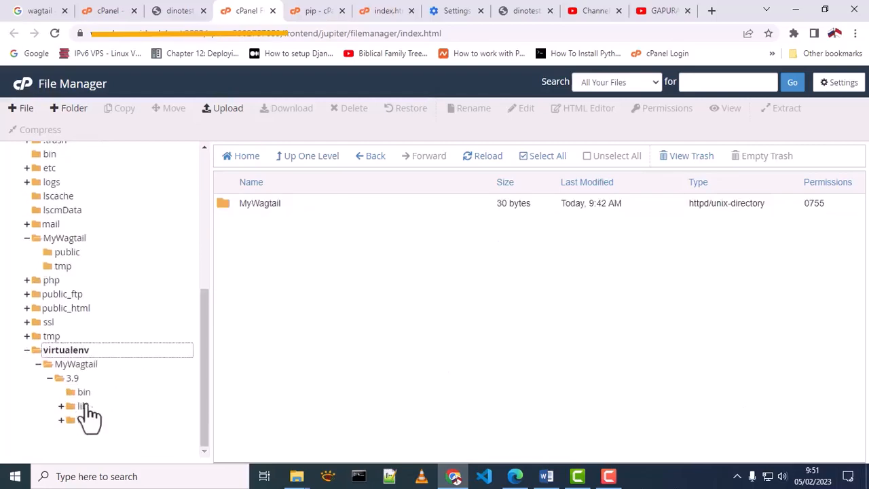
left_click(84, 393)
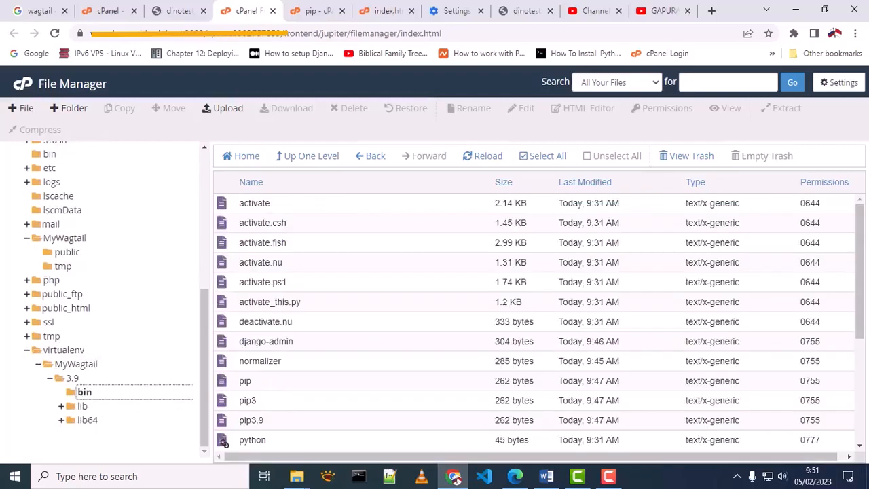
scroll(296, 376, "down", 1)
scroll(293, 360, "down", 3)
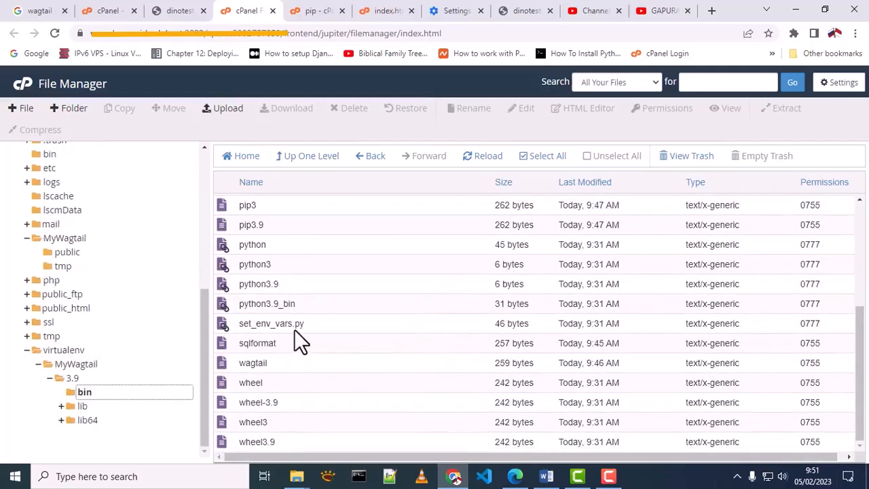
left_click(262, 364)
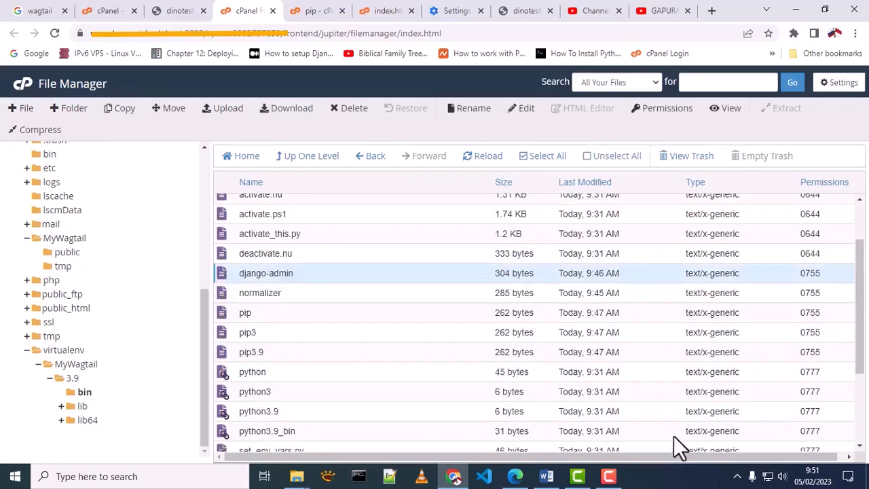
Step: In lib/python3.9/site-packages, mark the wagtail and wagtail-4.1.1.dist-info folders
left_click(82, 407)
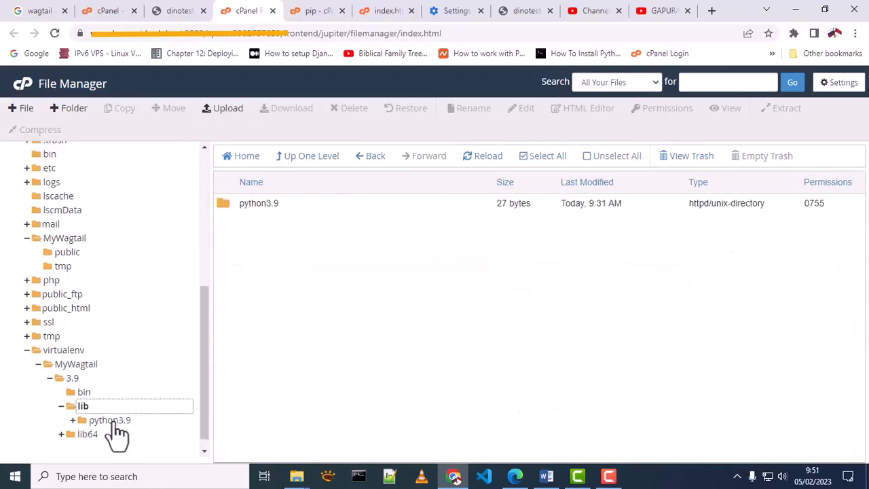
left_click(111, 420)
left_click(126, 407)
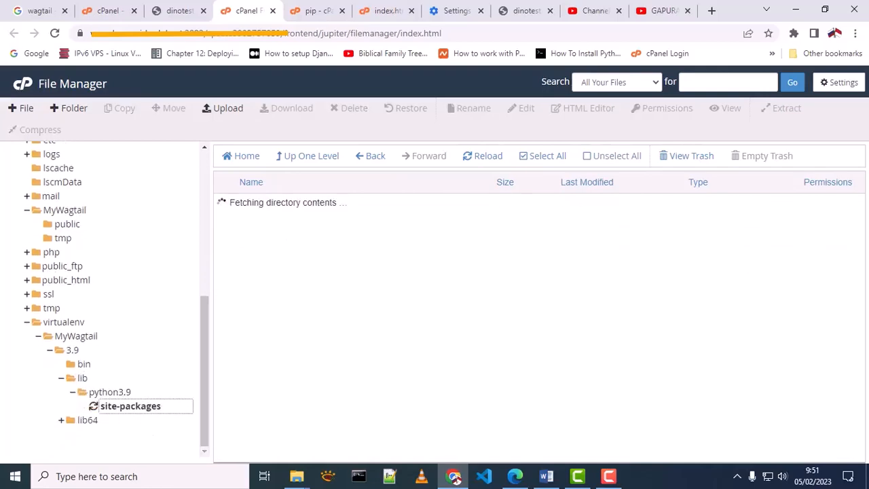
scroll(408, 256, "down", 15)
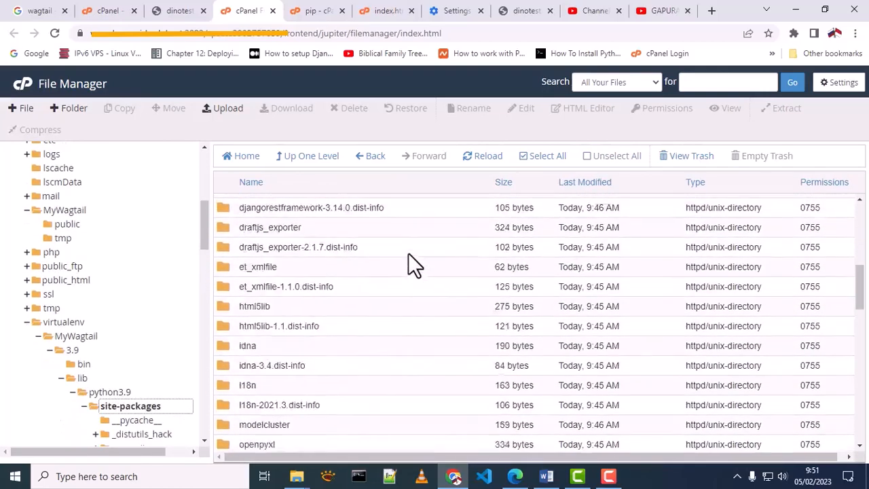
scroll(408, 254, "down", 10)
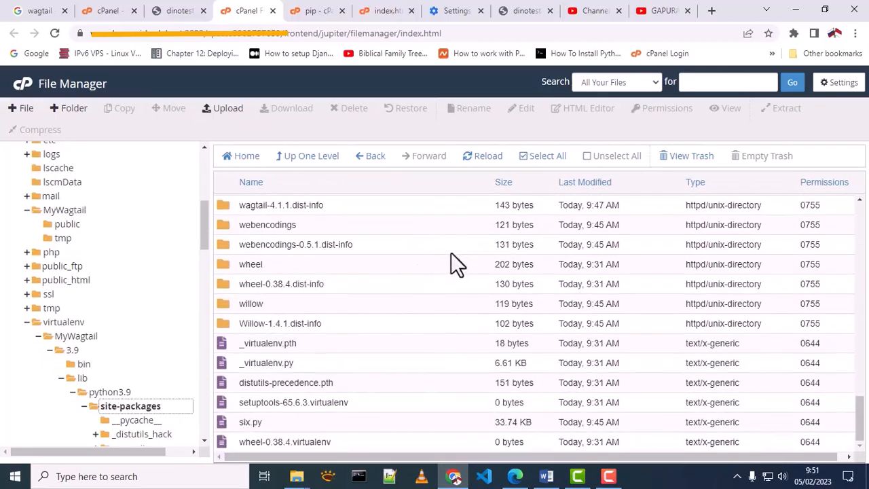
scroll(653, 350, "up", 2)
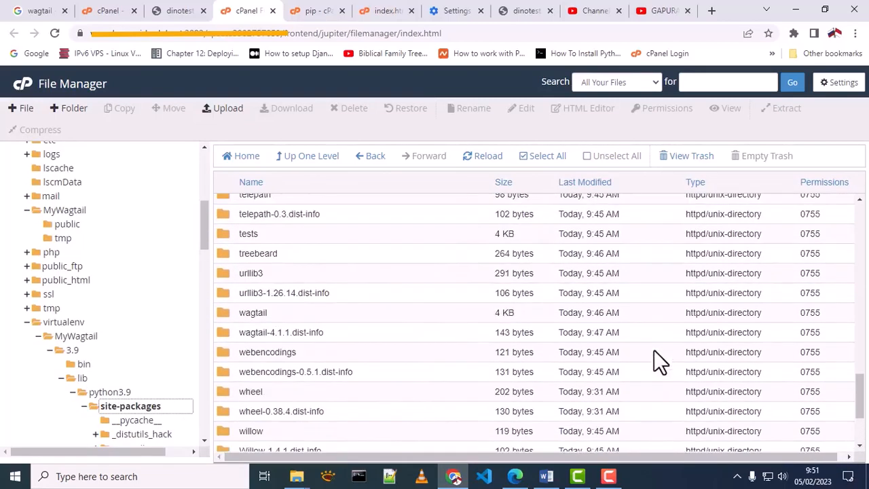
left_click(300, 314)
left_click(357, 335)
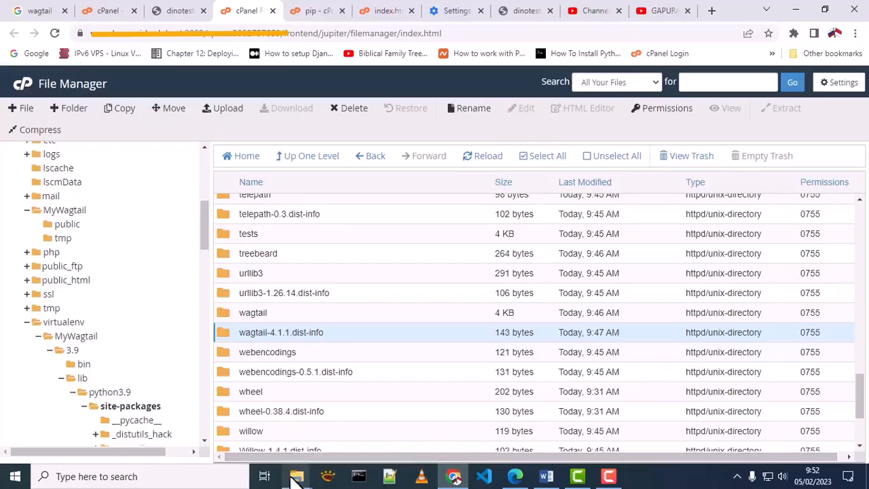
mouse_move(296, 475)
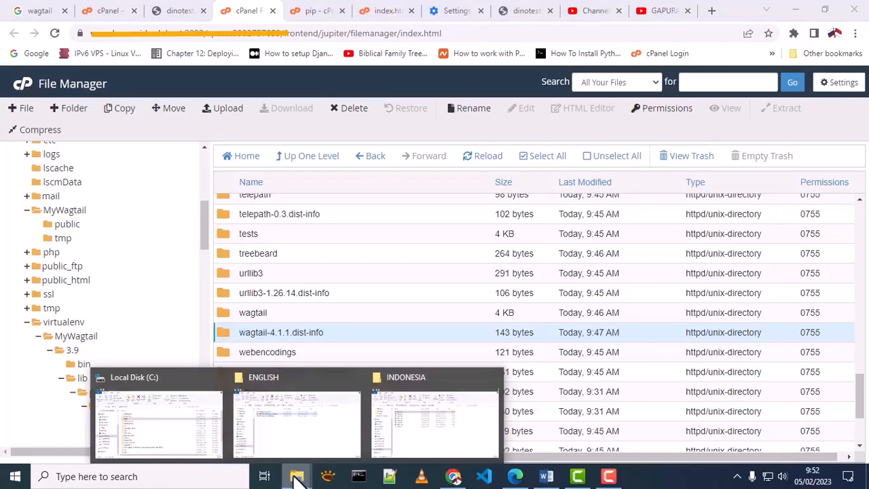
Step: Open the local MyWagtail project folder under Home in File Explorer
left_click(173, 435)
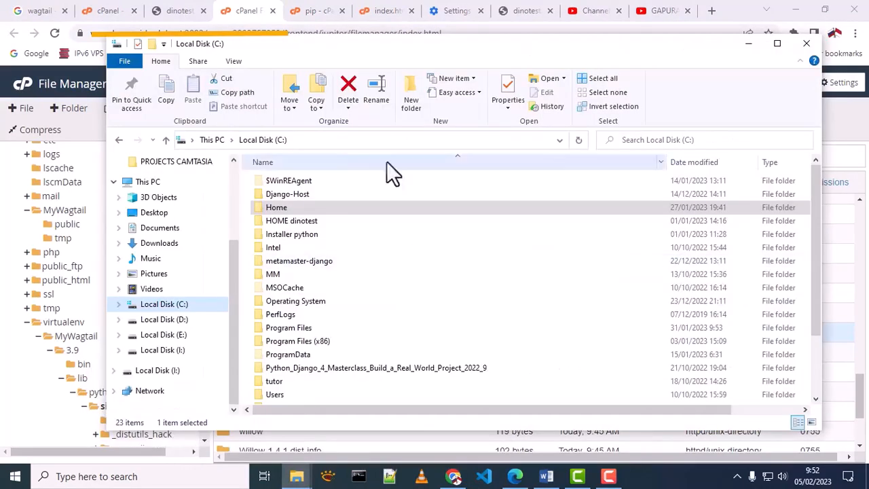
double_click(259, 210)
double_click(275, 181)
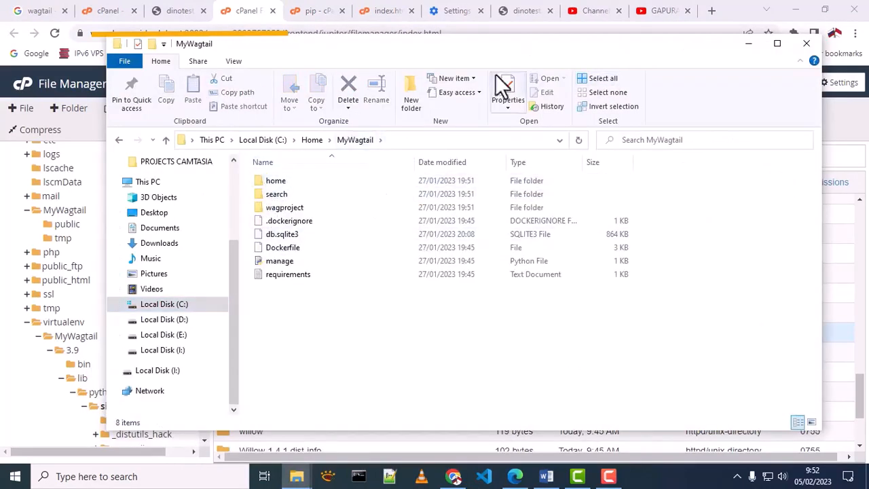
Step: Archive all project files as a ZIP named MyWagtail.zip
left_click(606, 78)
right_click(374, 197)
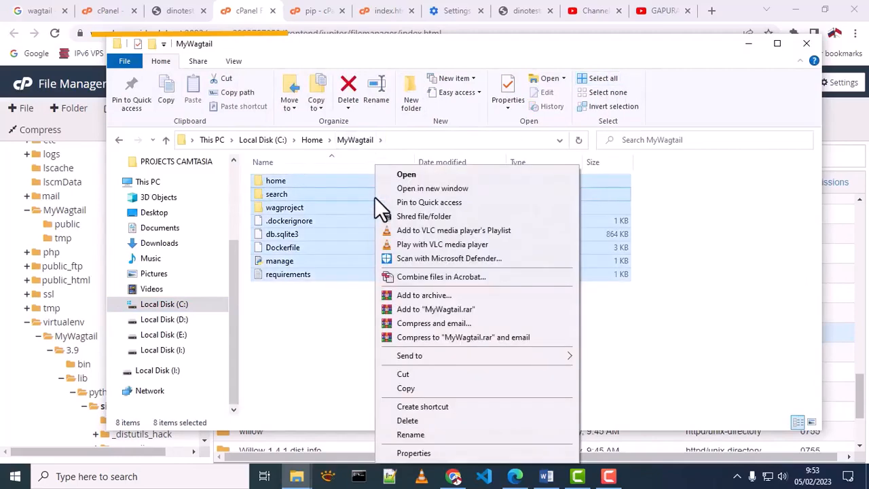
left_click(435, 295)
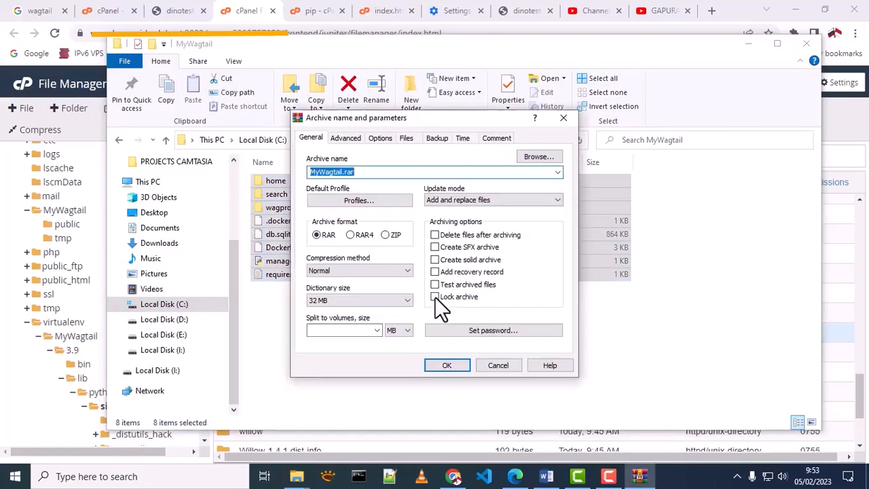
left_click(386, 234)
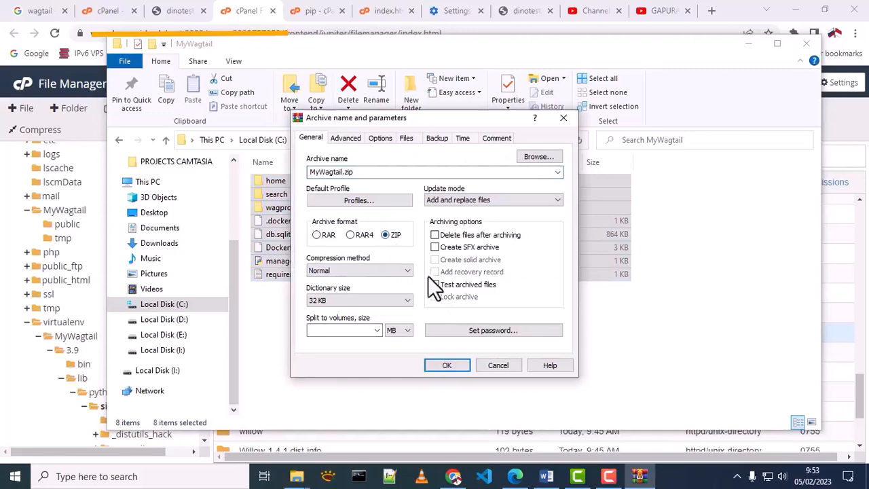
left_click(448, 367)
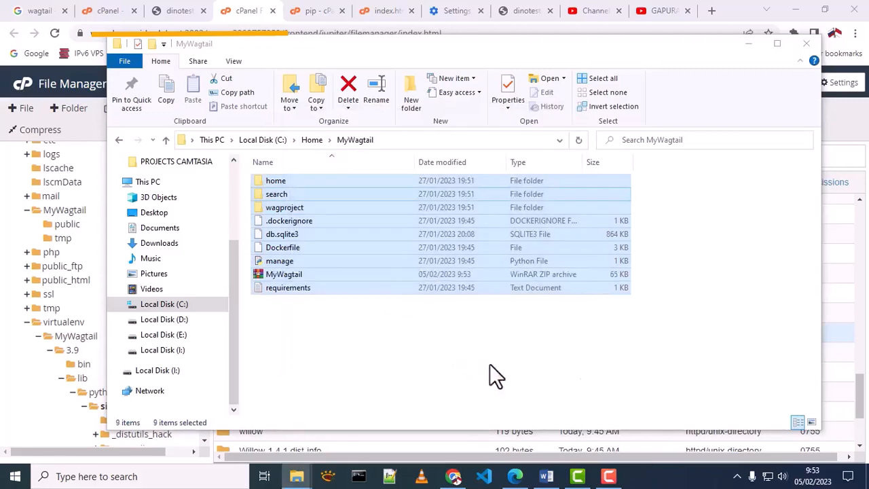
left_click(297, 275)
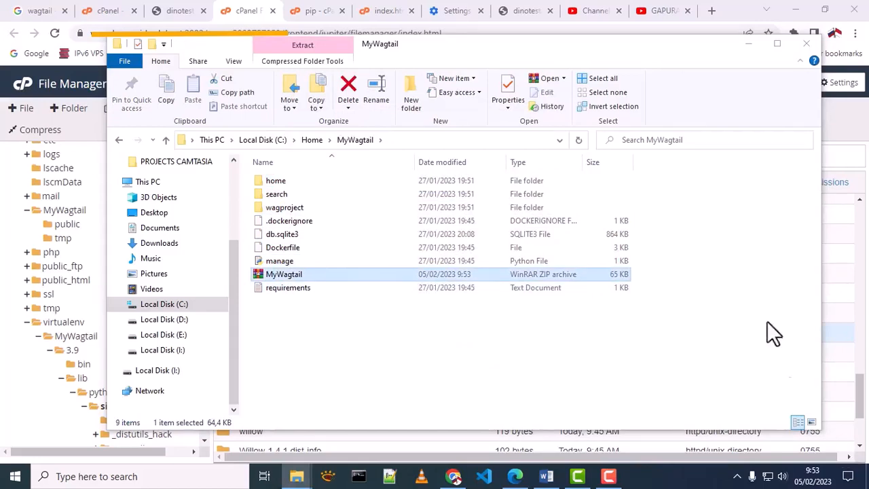
Step: Upload MyWagtail.zip into the server's MyWagtail folder
left_click(234, 13)
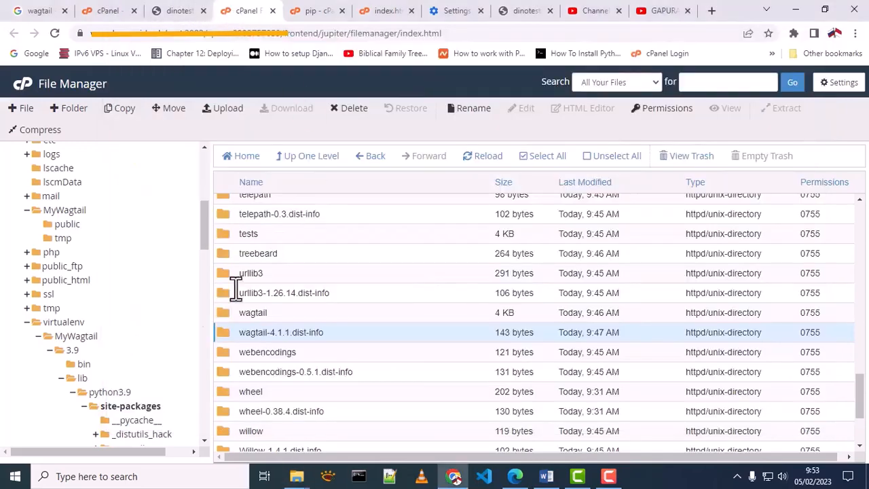
scroll(106, 311, "up", 2)
left_click(71, 275)
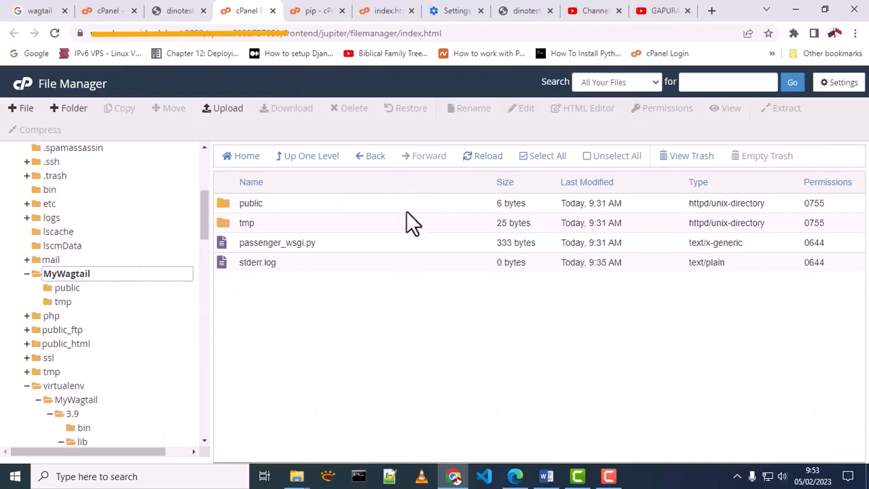
left_click(227, 110)
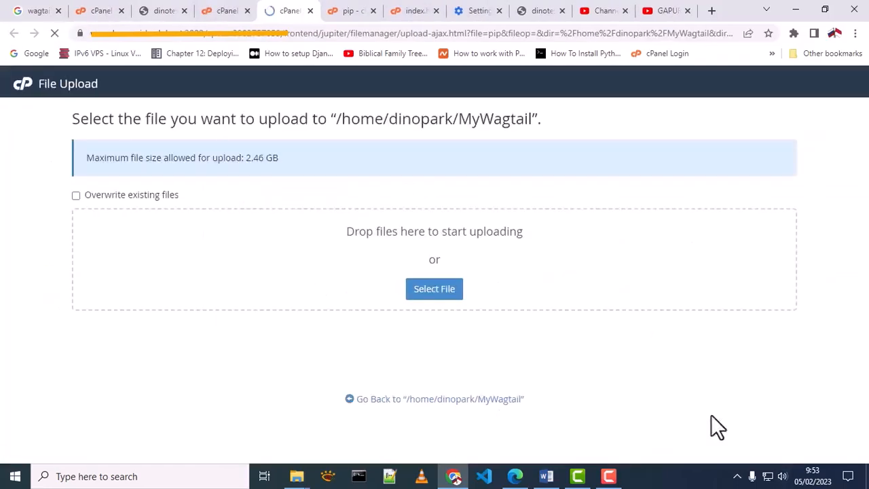
left_click(438, 299)
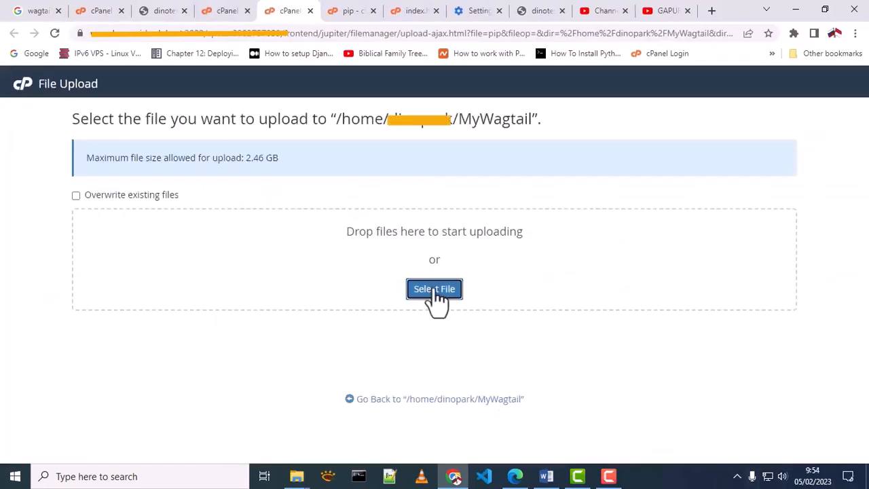
left_click(148, 188)
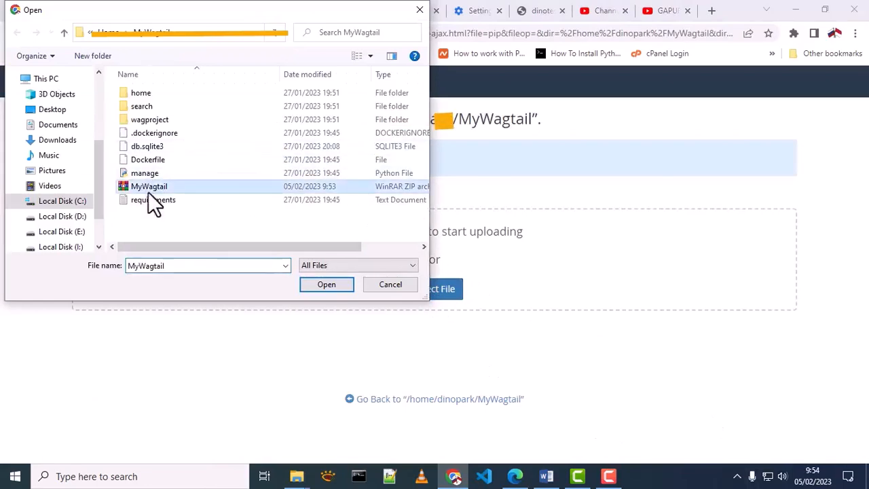
left_click(324, 285)
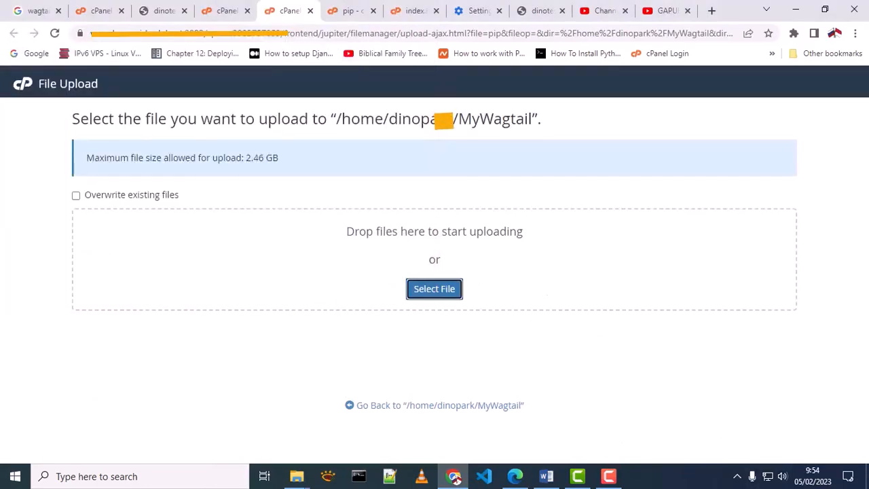
left_click(310, 10)
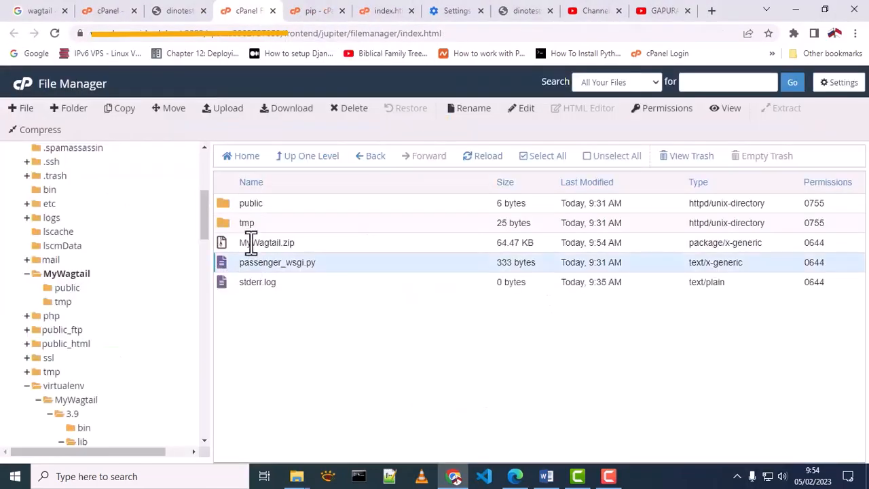
Step: Extract MyWagtail.zip into the MyWagtail folder
left_click(250, 243)
right_click(251, 243)
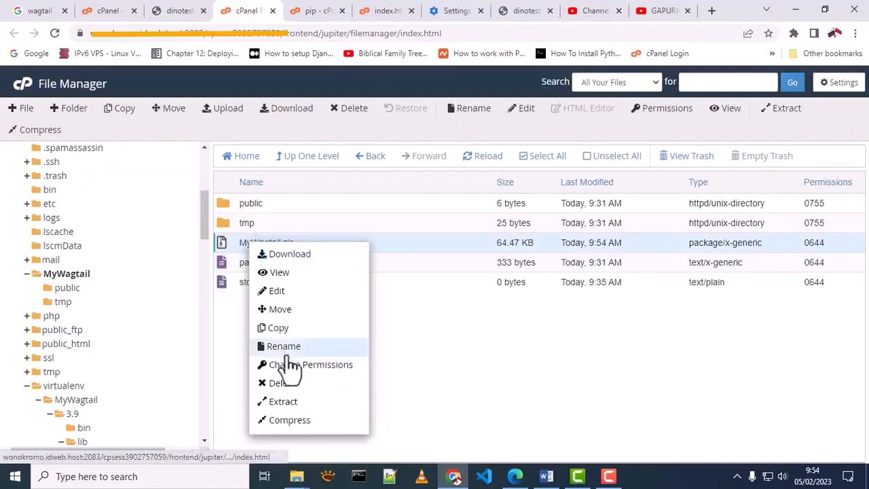
left_click(283, 402)
left_click(529, 329)
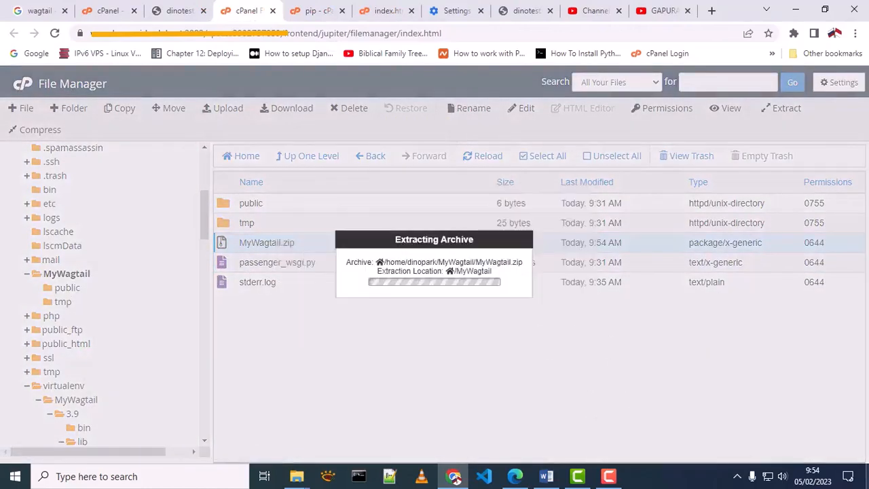
left_click(641, 393)
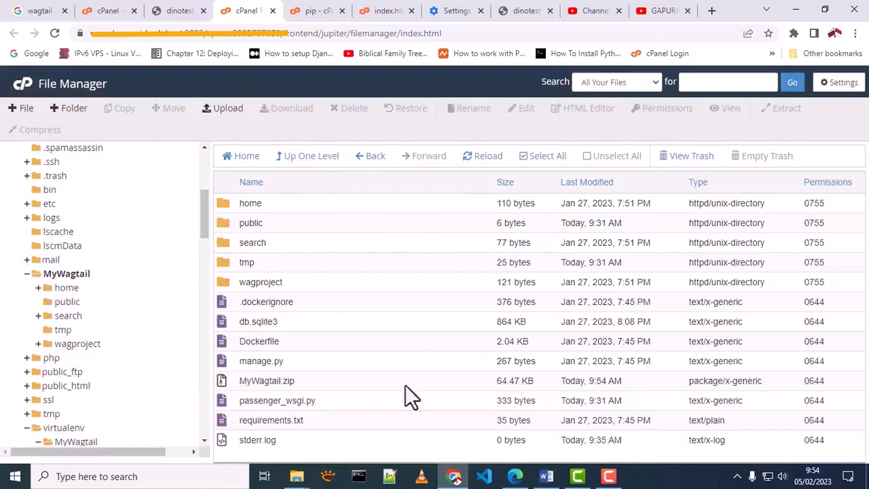
Step: Review the extracted folders and the current passenger_wsgi.py startup file
left_click(285, 203)
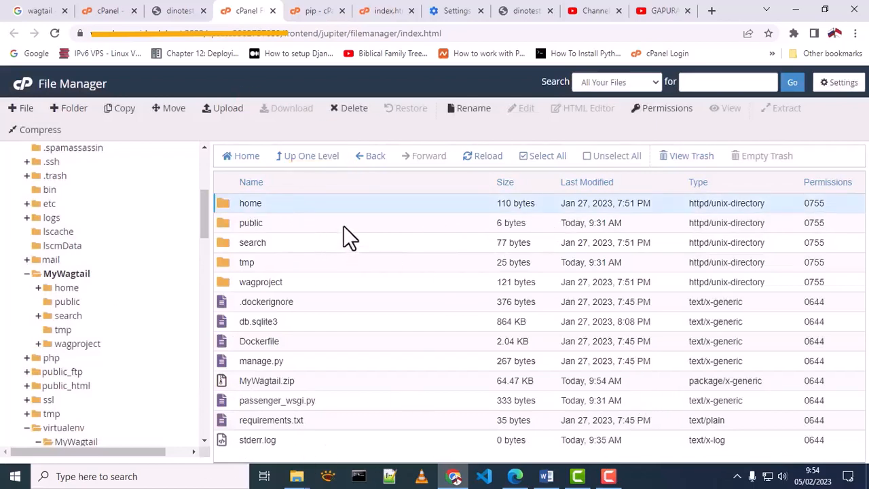
left_click(343, 226)
left_click(358, 245)
left_click(351, 280)
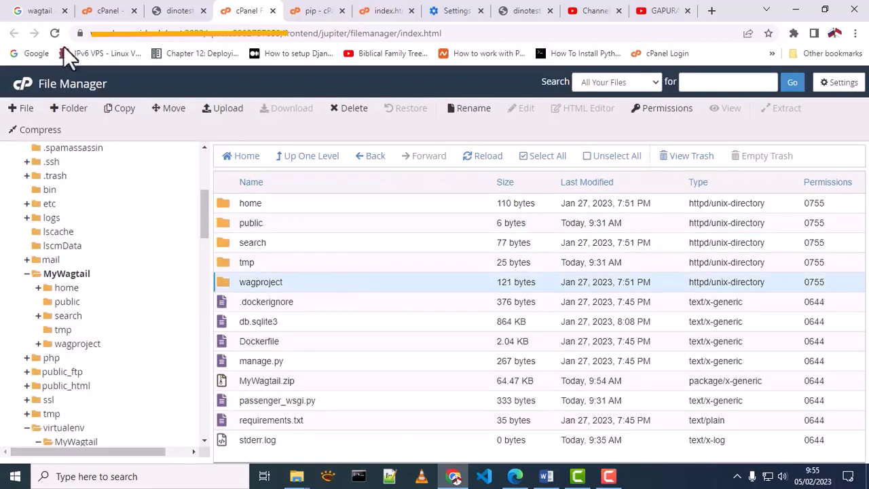
left_click(102, 10)
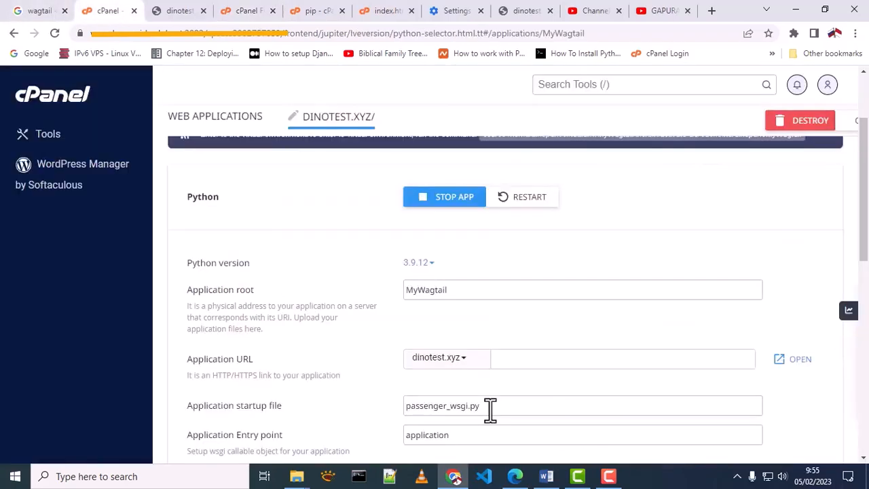
left_click_drag(490, 407, 399, 408)
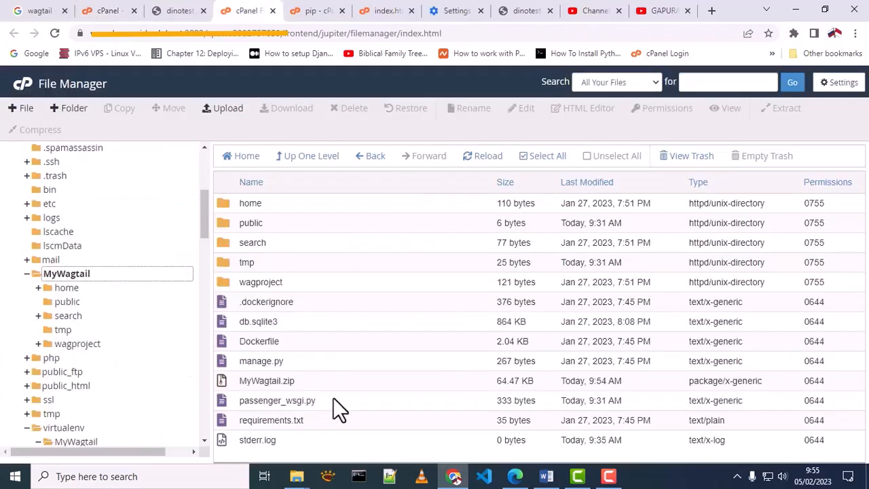
left_click(327, 402)
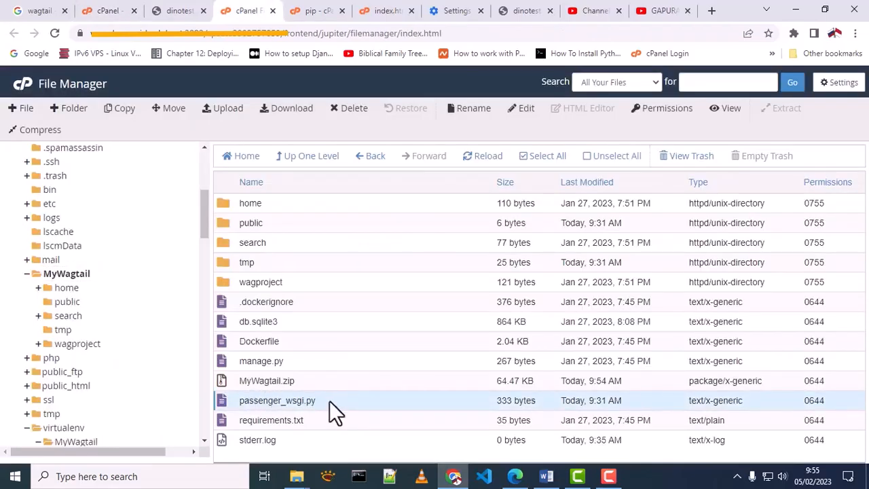
Step: Locate wsgi.py in wagproject and change the startup file to wagproject/wsgi.py
double_click(229, 285)
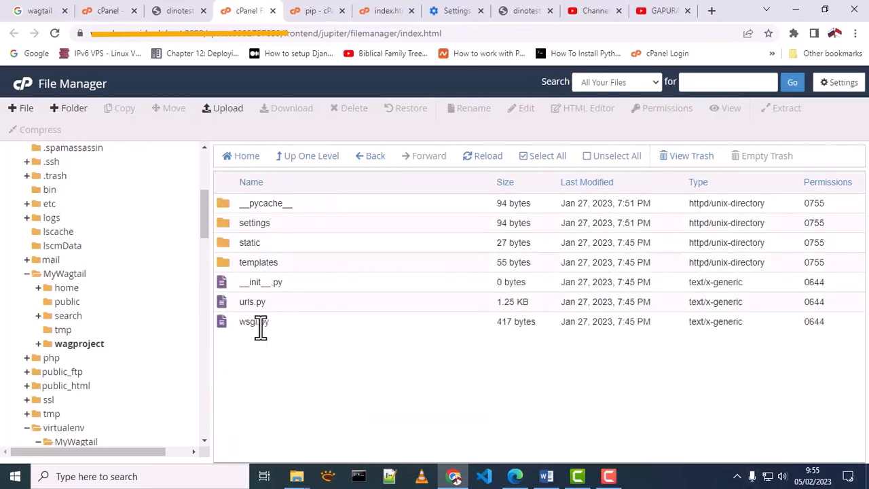
left_click(261, 323)
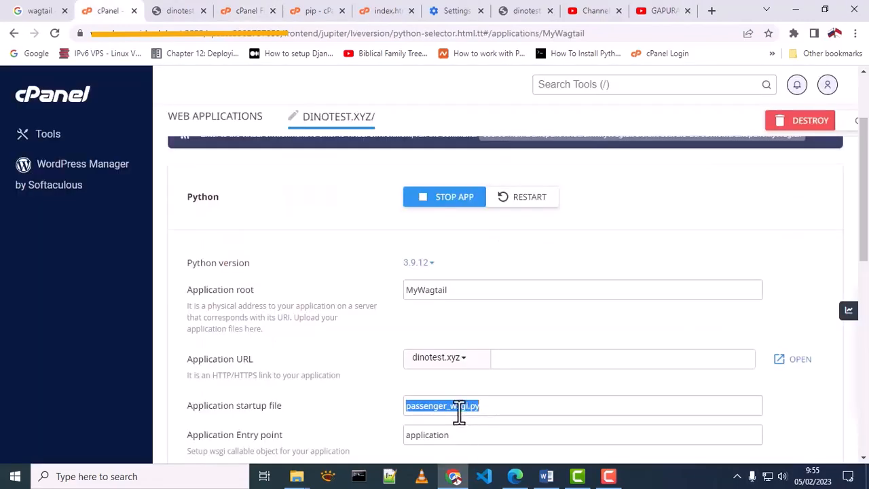
left_click(451, 411)
left_click_drag(448, 407, 408, 407)
type("wagproject/")
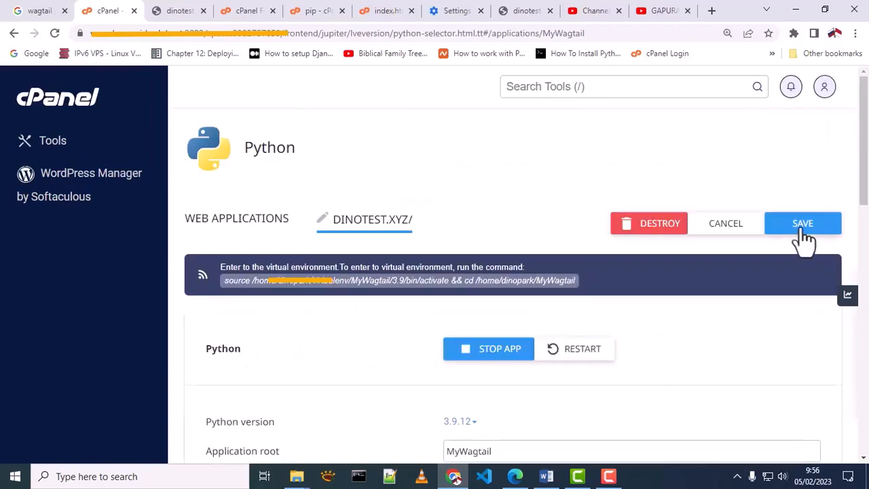
Step: Save and restart the MyWagtail app, then open dinotest.xyz to see the Wagtail welcome page
left_click(803, 231)
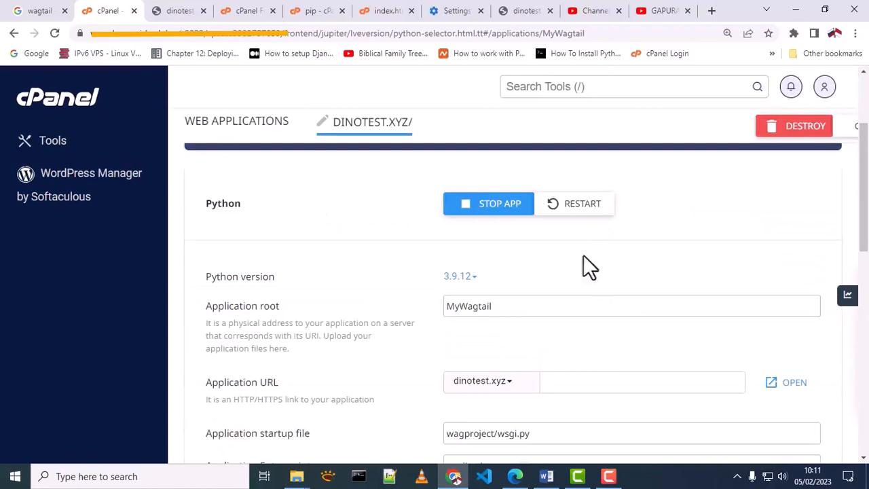
left_click(574, 209)
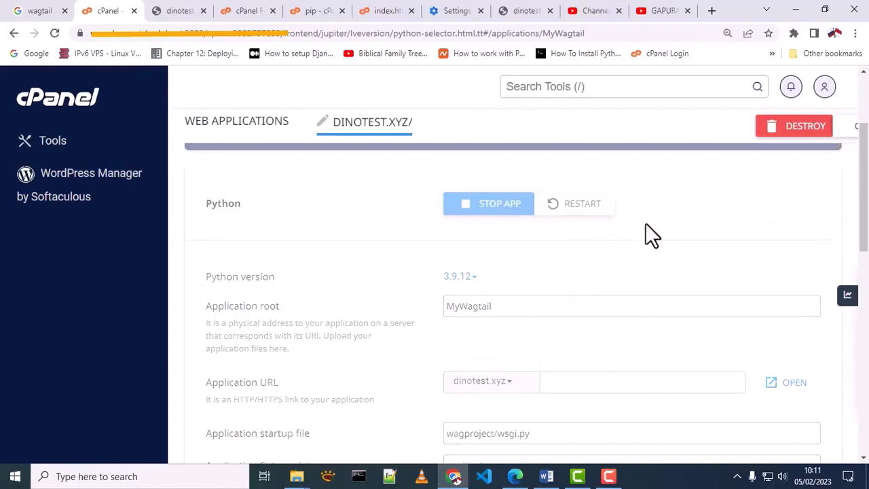
left_click(789, 384)
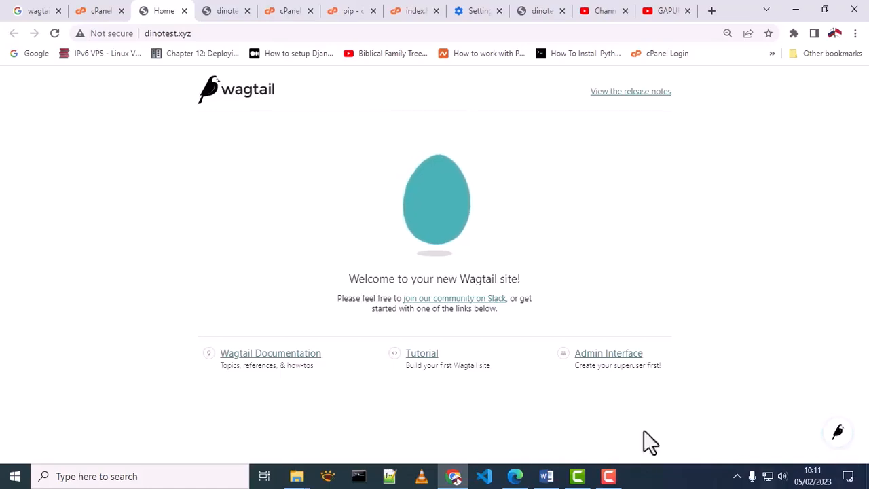
Step: Log in to the Wagtail admin as 'admin' with the superuser password, then zoom the dashboard to 80%
left_click(623, 375)
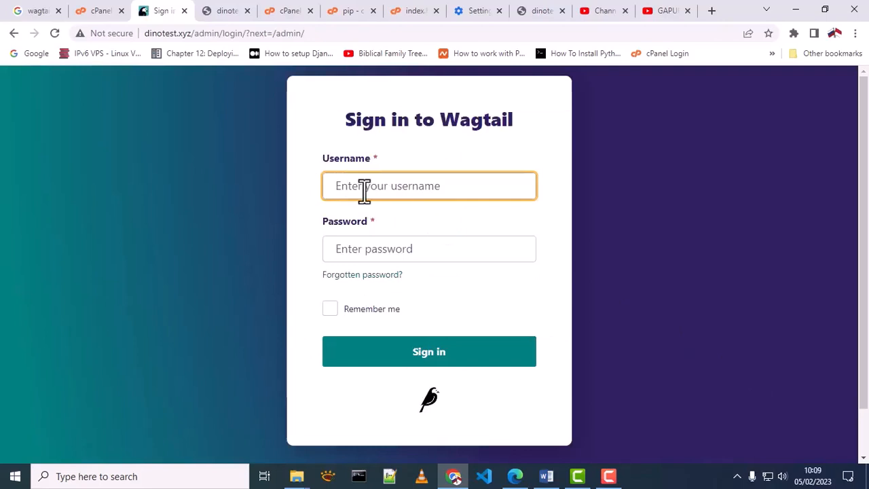
type("admin")
left_click(351, 249)
type("••••")
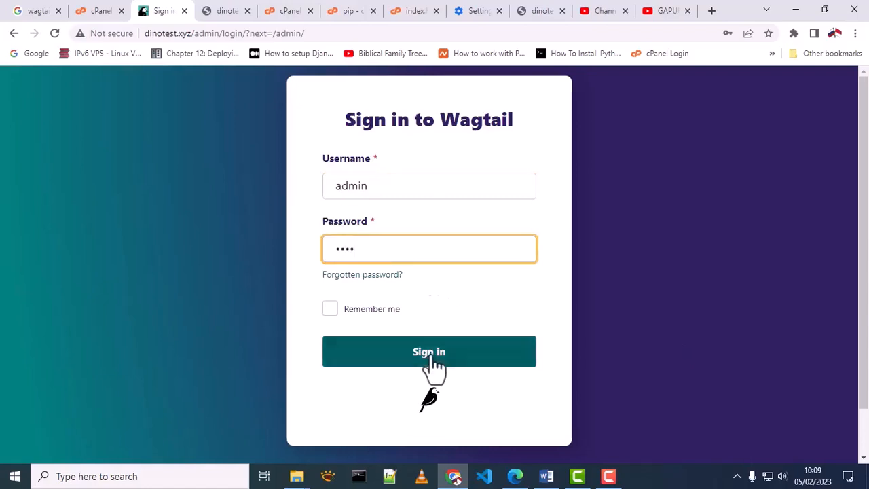
left_click(430, 355)
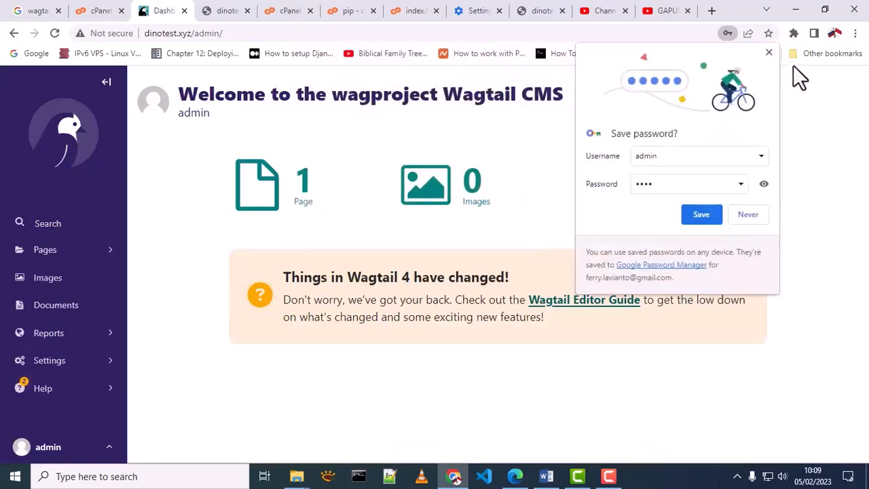
left_click(765, 57)
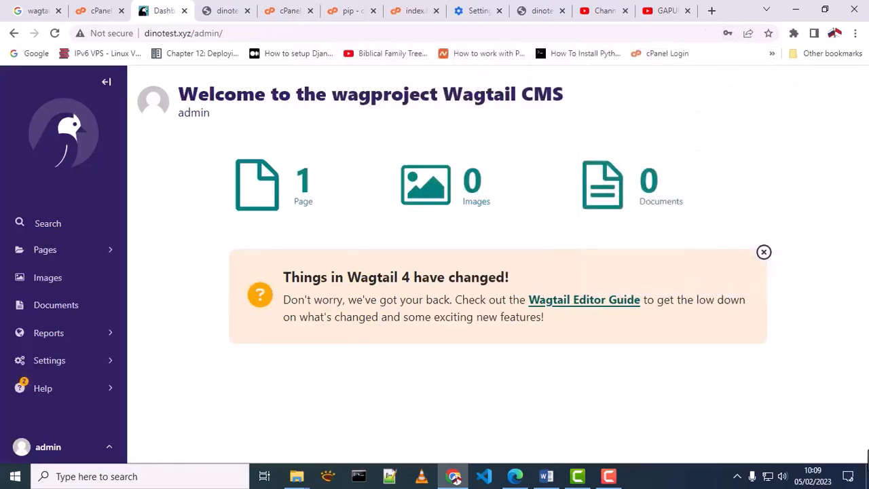
key("ctrl+minus")
key("ctrl+minus")
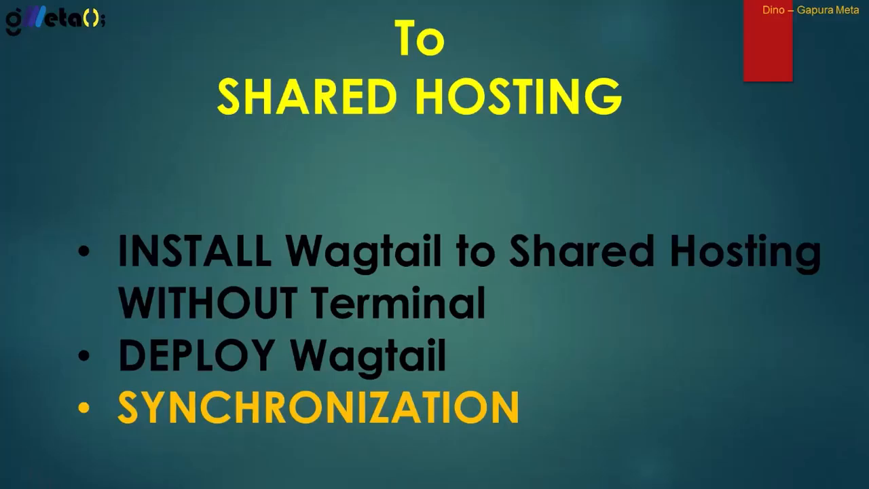